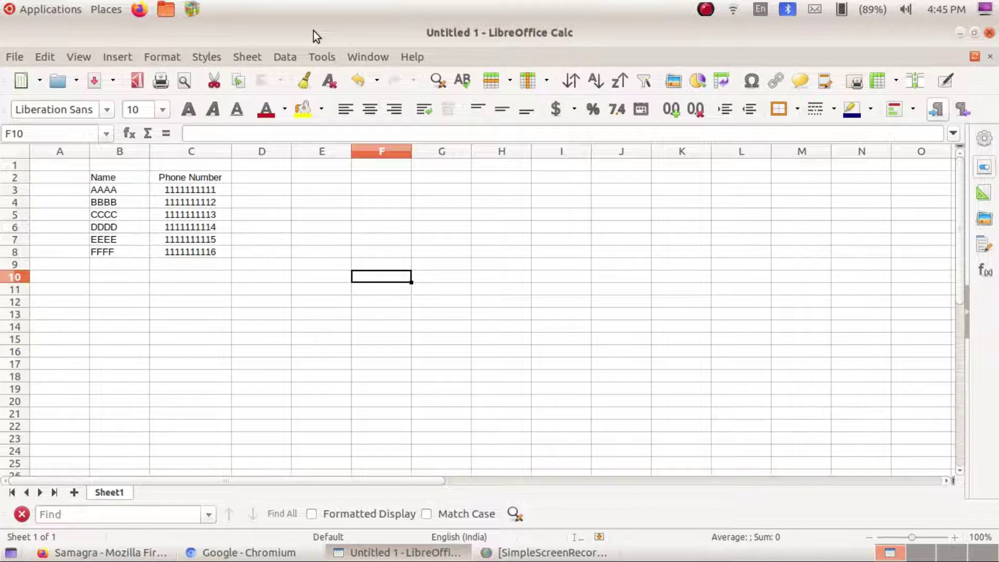
Step: Switch to Chromium and open Google Contacts from the Google home page
left_click(224, 556)
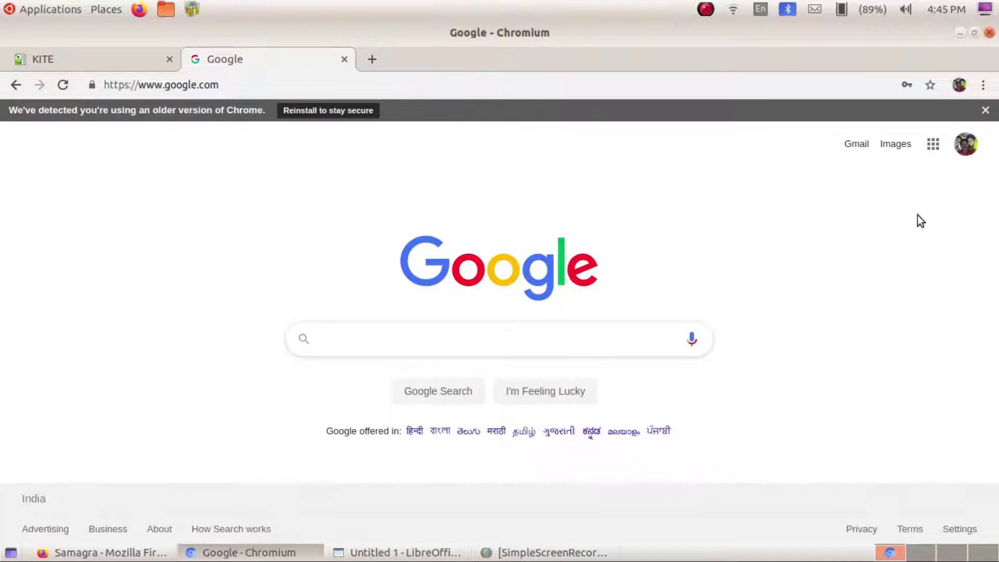
left_click(932, 146)
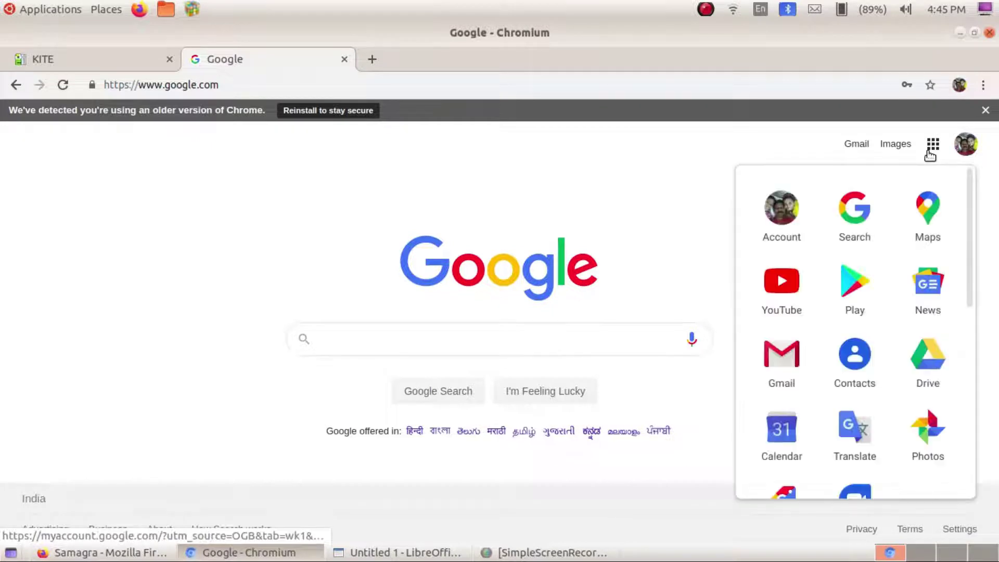
left_click(863, 364)
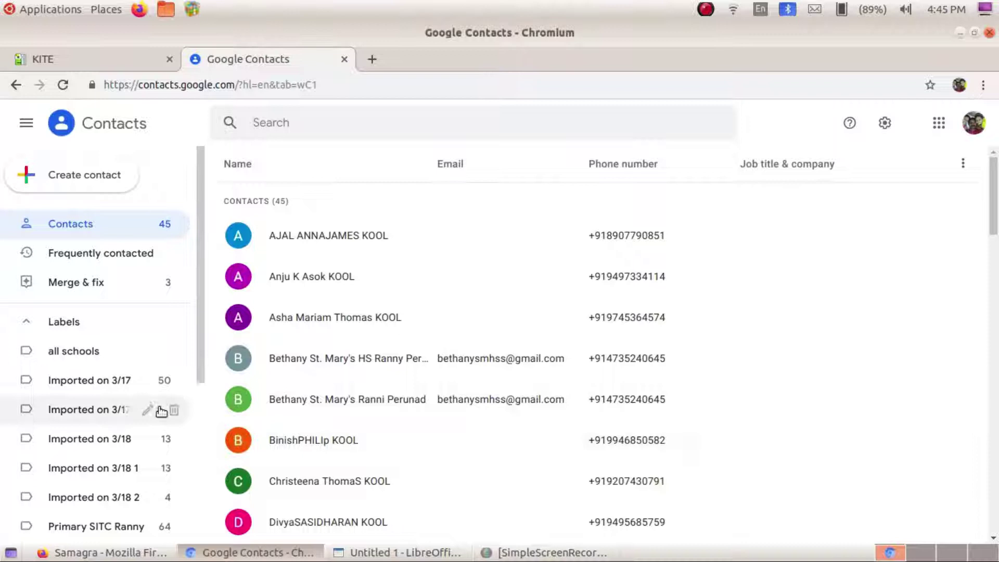
Step: Create a new contact label named Faaamily
mouse_move(159, 473)
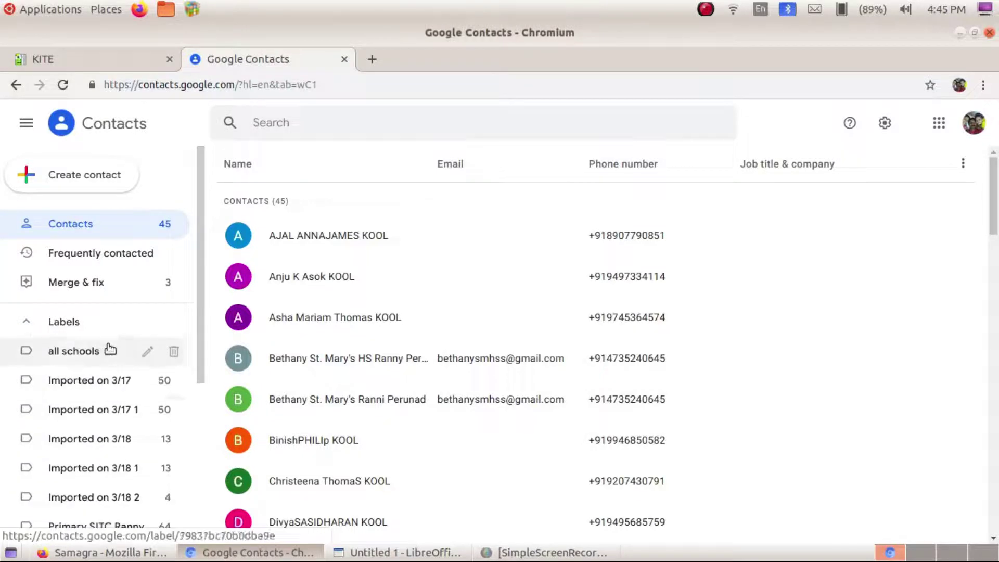
scroll(108, 455, "down", 2)
scroll(107, 456, "up", 2)
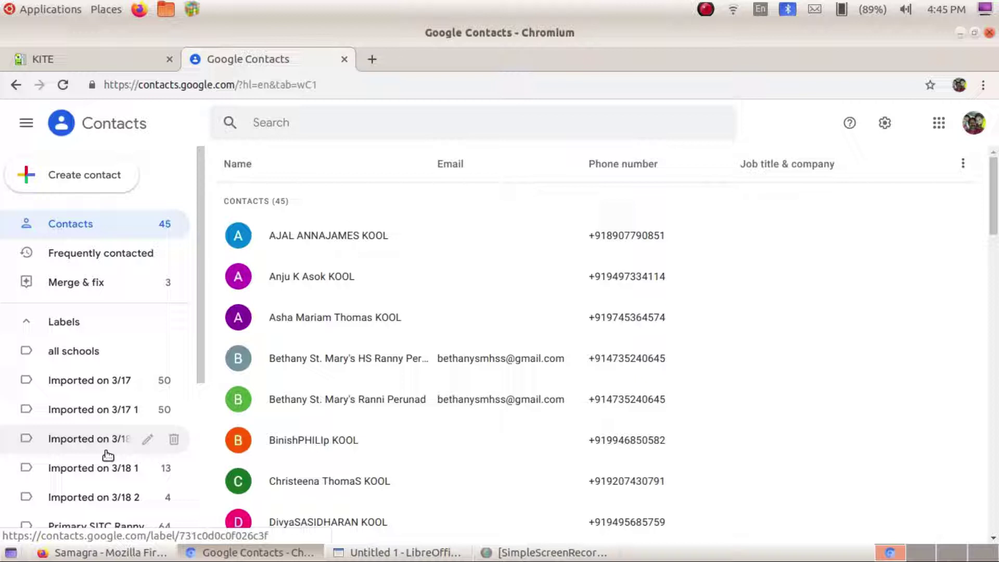
scroll(108, 456, "down", 6)
left_click(111, 416)
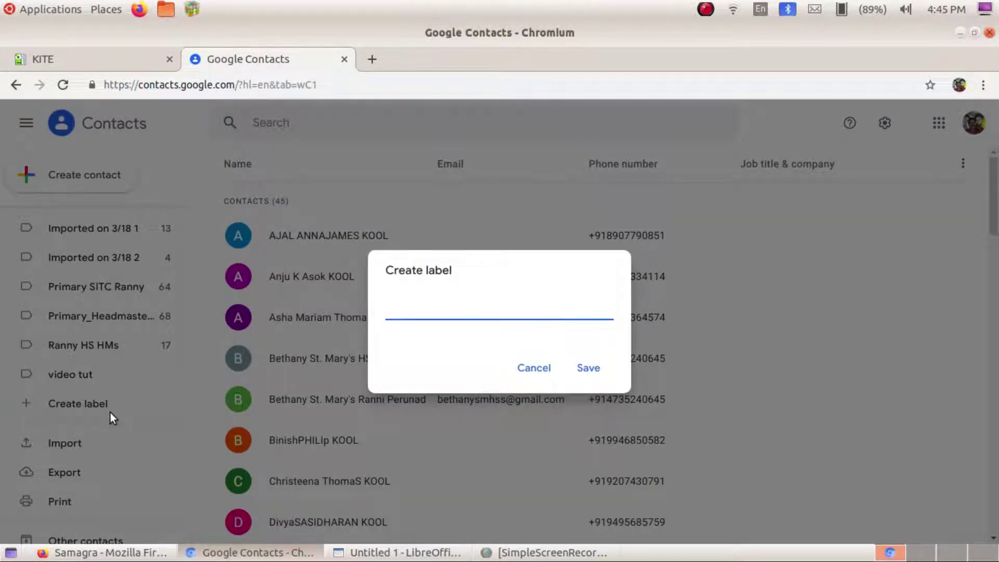
type("Faaamily")
left_click(589, 370)
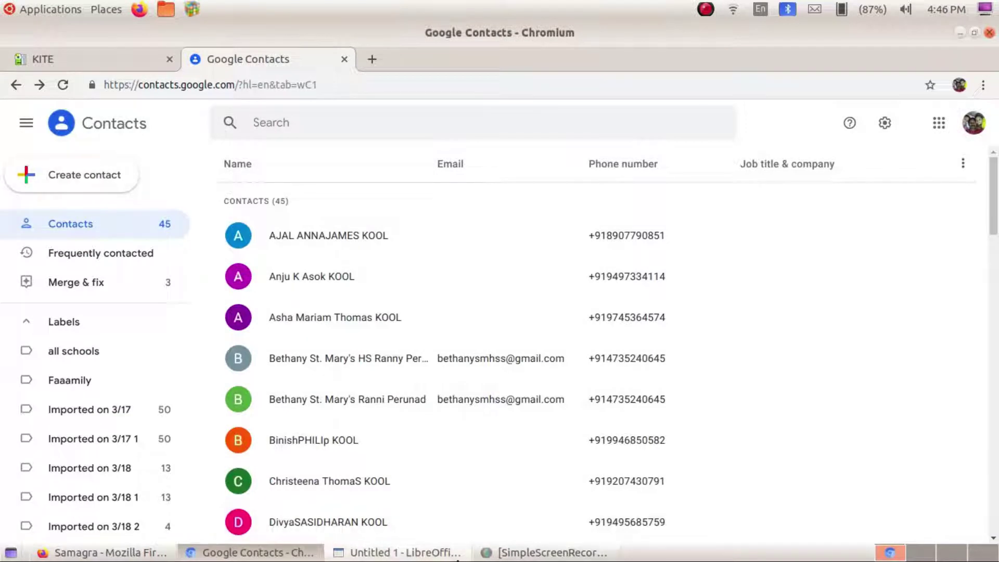
Step: Create and save a single contact with first name AAAAA and a placeholder phone number, modelled on the first entry in the Calc list
left_click(419, 556)
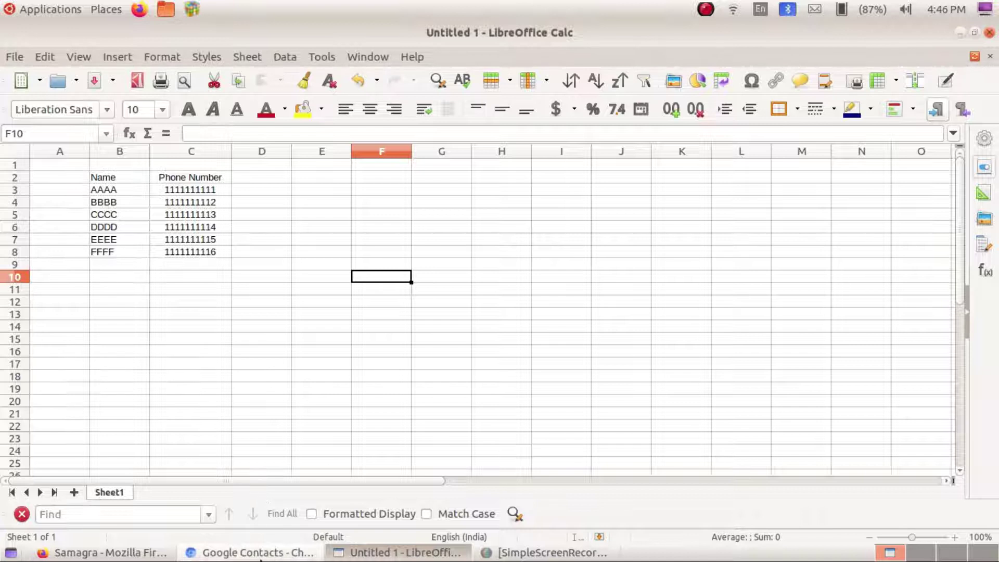
left_click(255, 555)
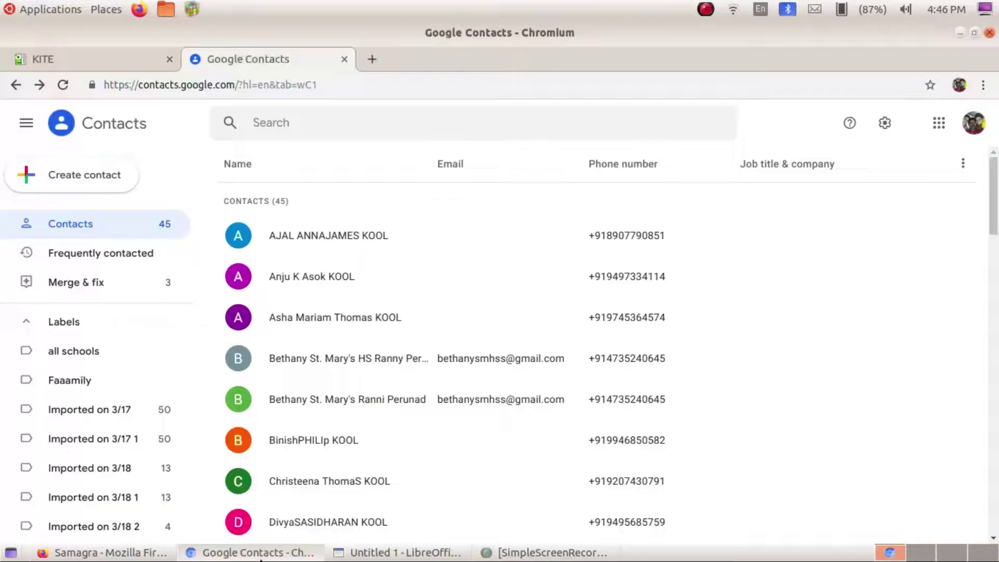
left_click(90, 175)
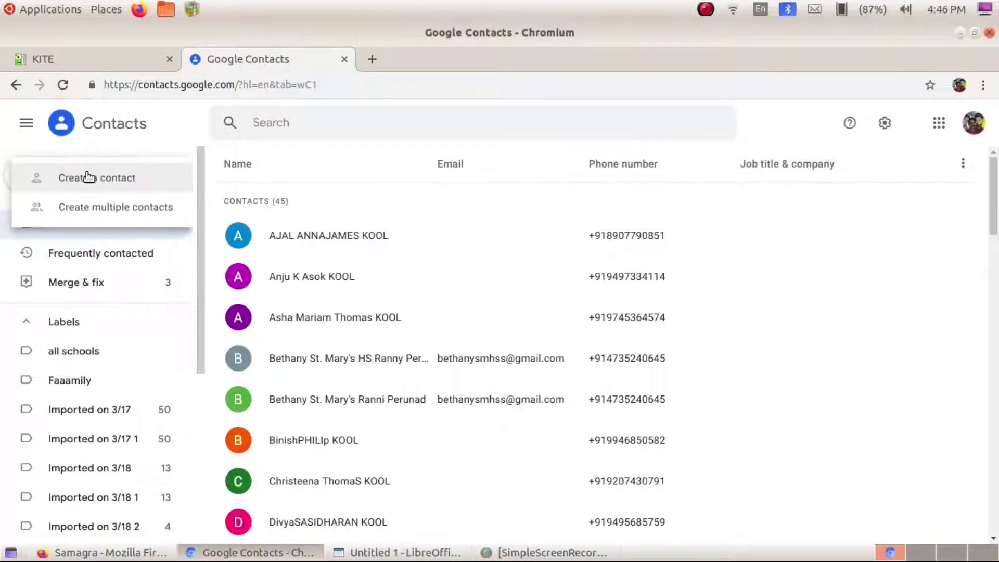
left_click(88, 177)
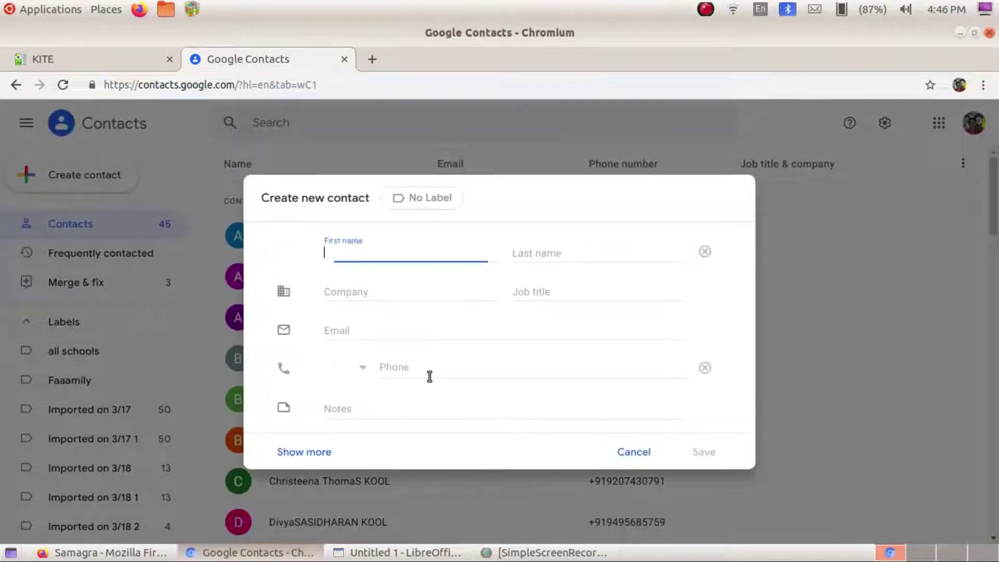
type("AAAA")
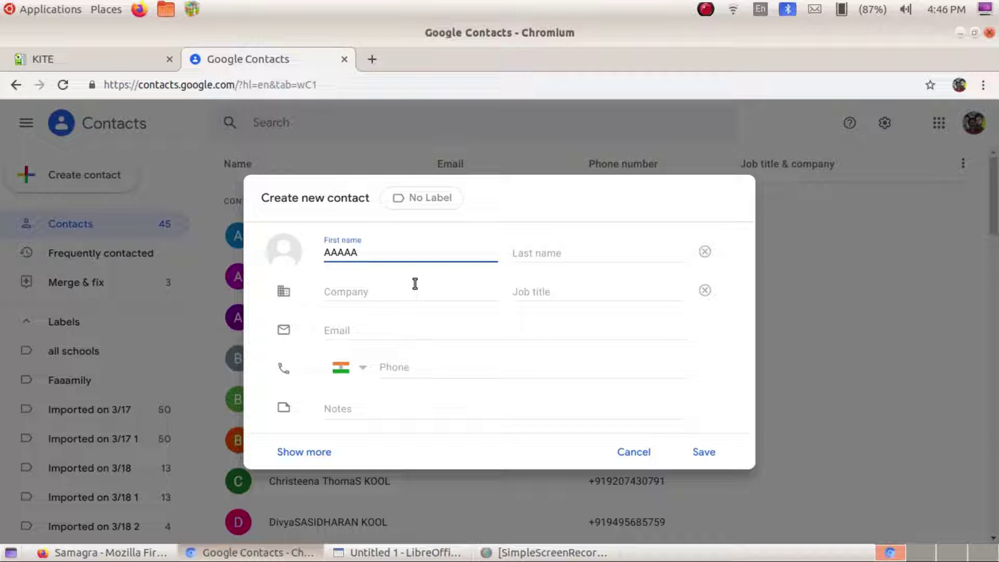
type("A")
key("Tab")
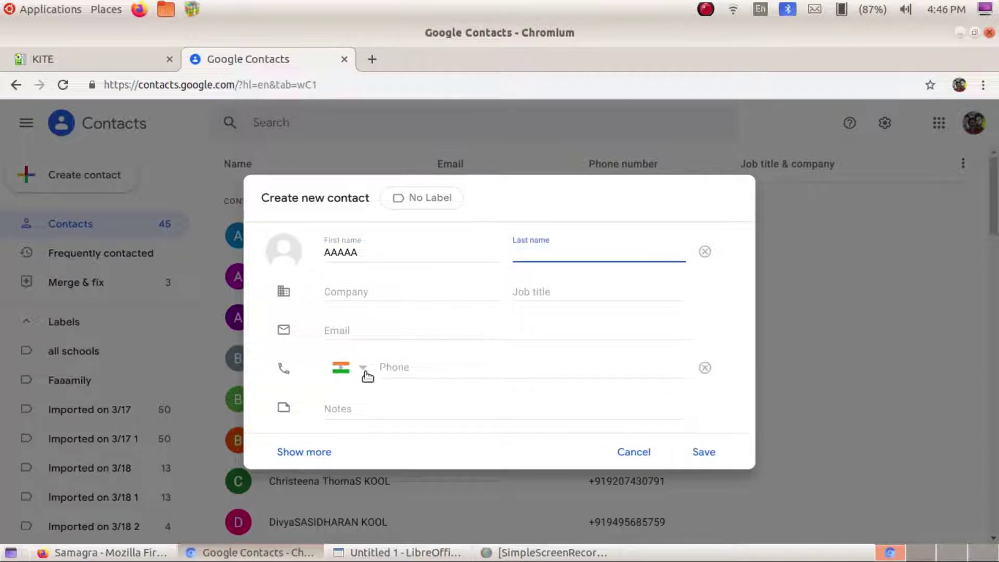
left_click(411, 371)
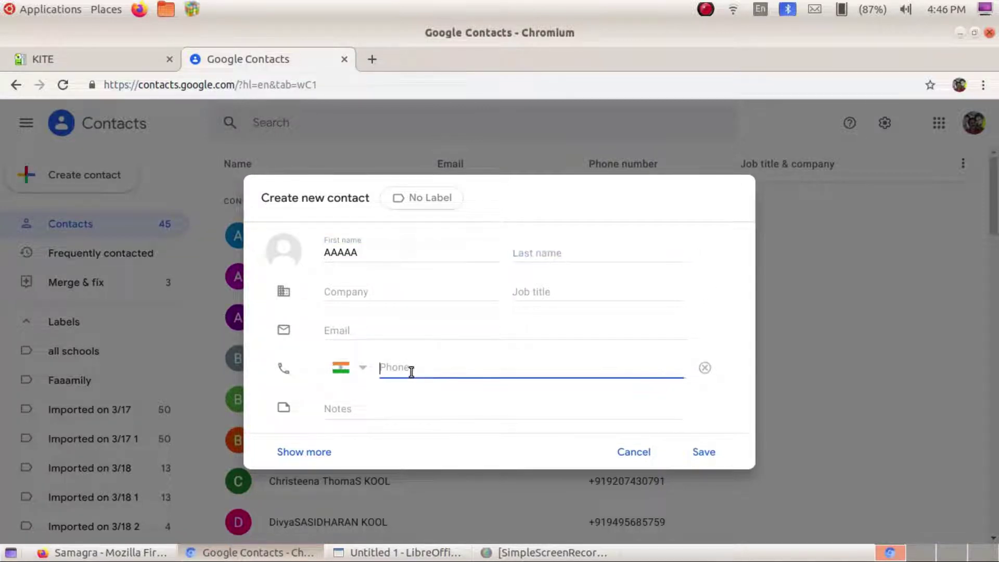
type("1111 1111")
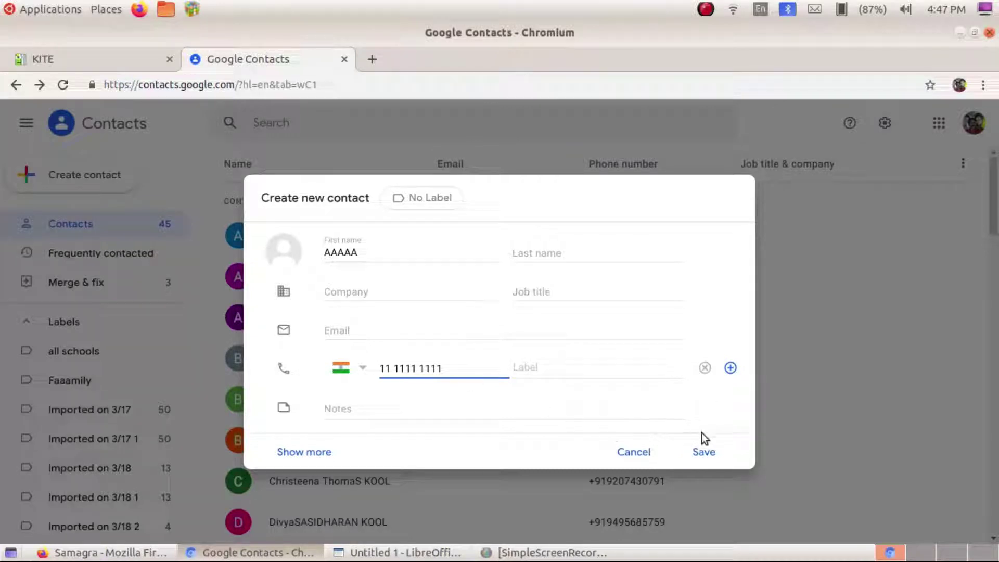
left_click(701, 450)
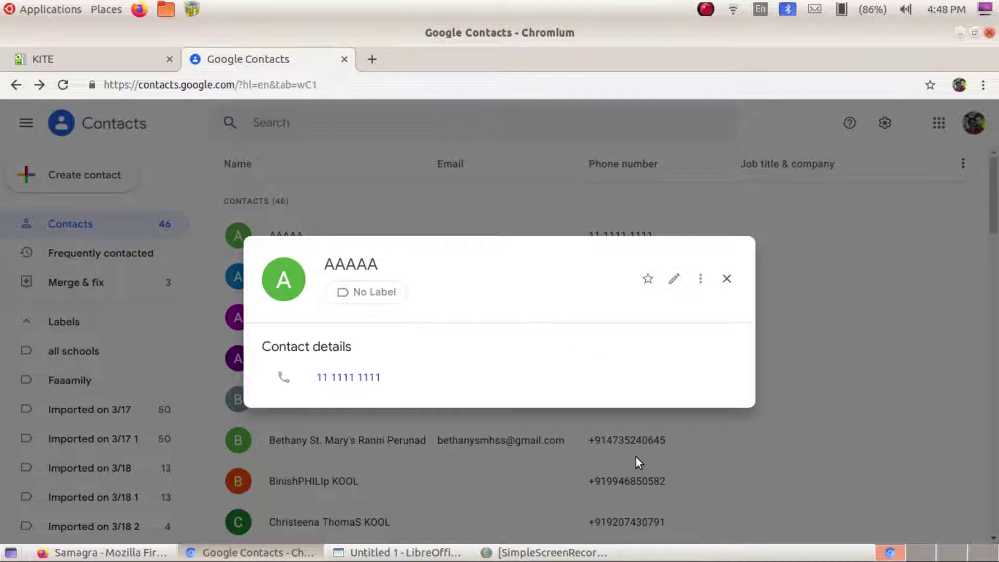
Step: Edit the AAAAA contact to assign it the Faaamily label, save it and close its details
left_click(677, 284)
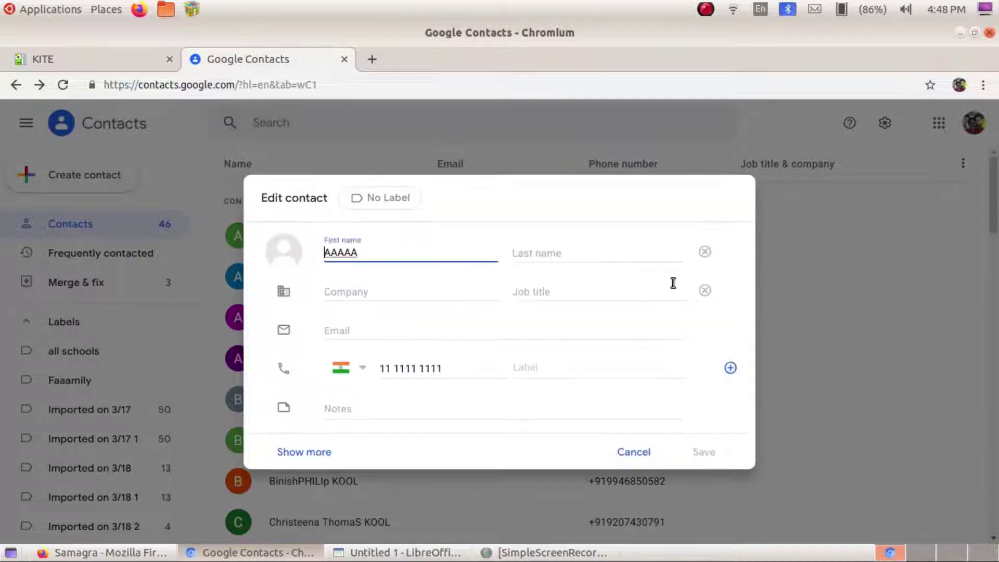
left_click(369, 203)
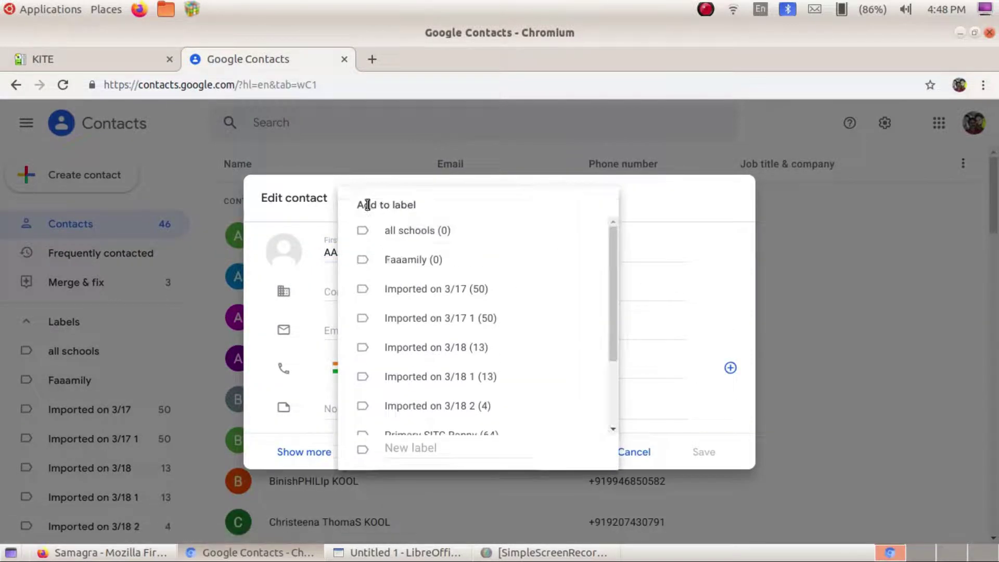
scroll(425, 390, "down", 2)
scroll(426, 392, "down", 1)
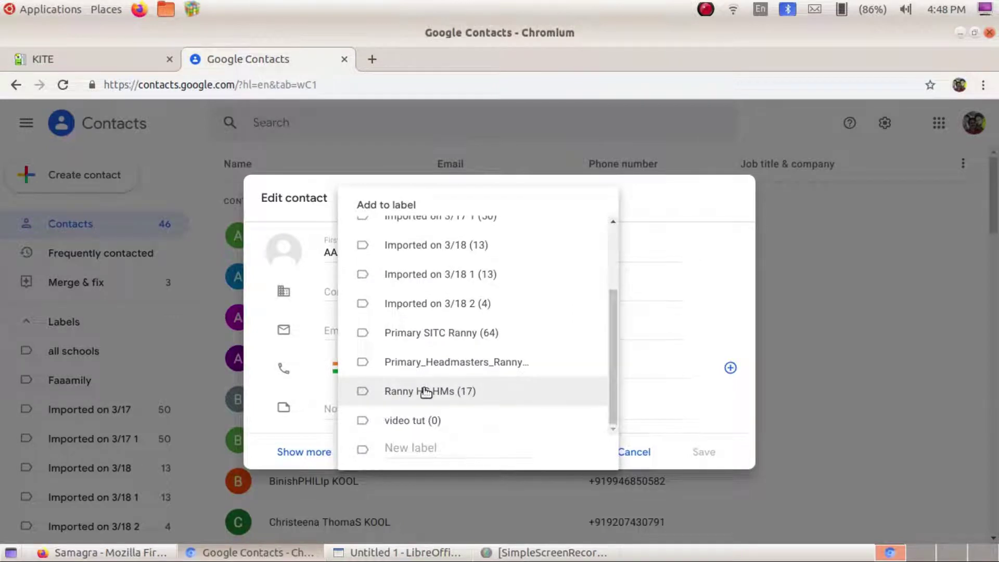
scroll(426, 392, "up", 3)
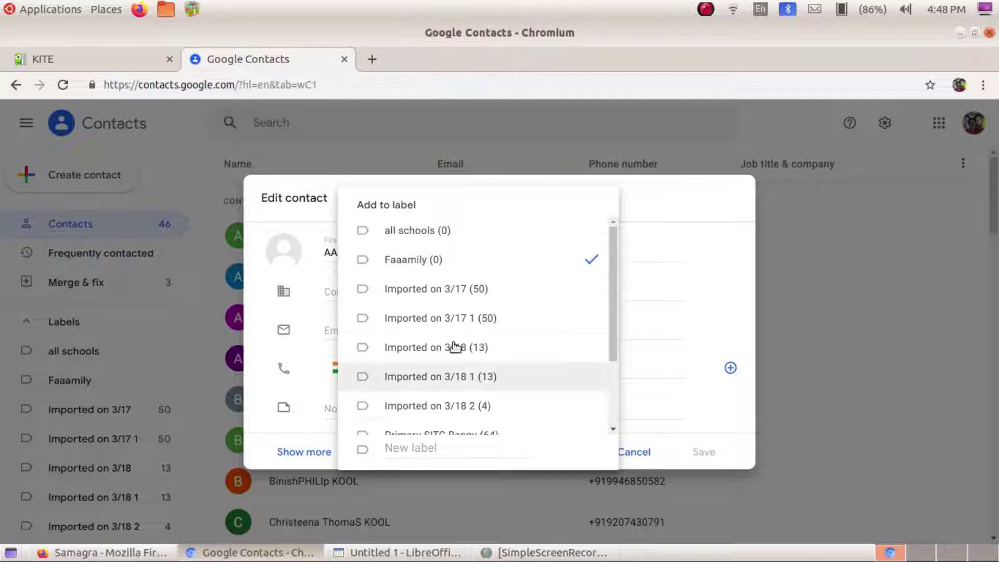
left_click(721, 269)
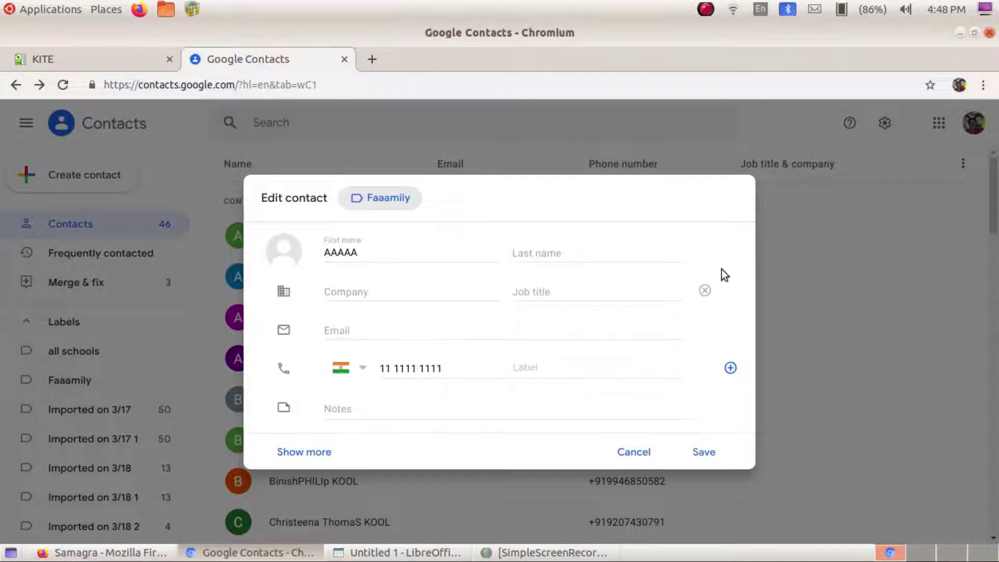
left_click(700, 452)
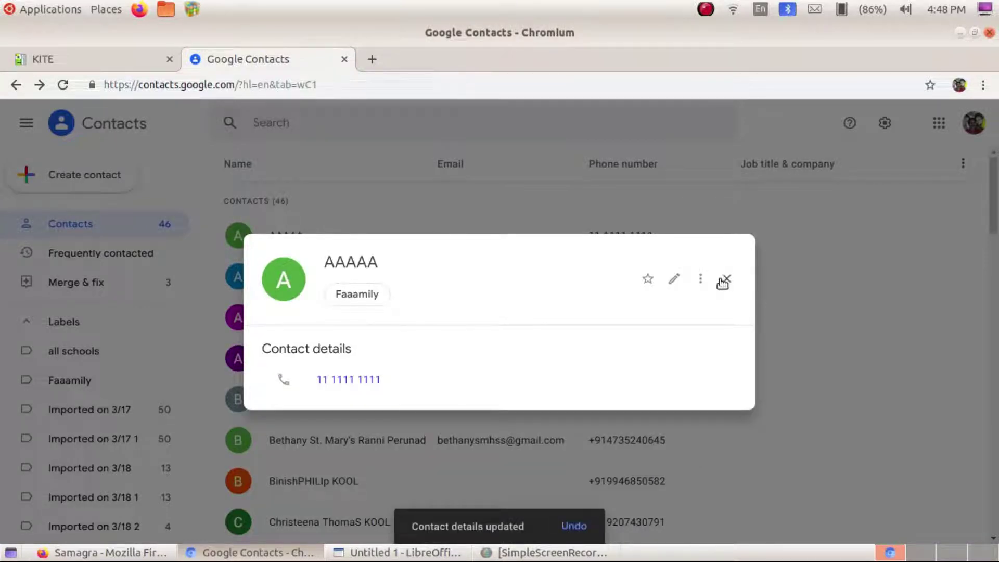
left_click(726, 281)
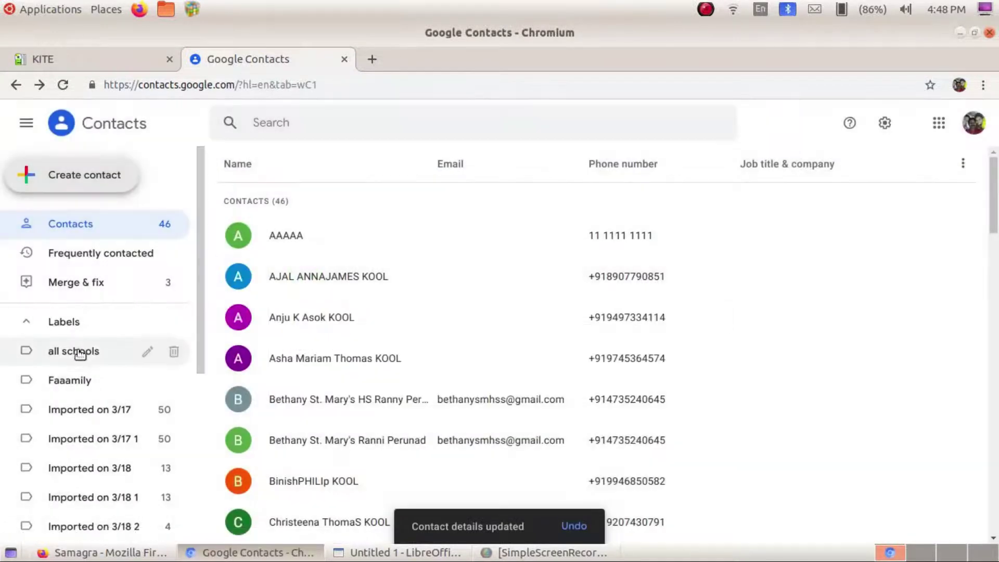
Step: Open the Faaamily label and export its contacts in Google CSV format
left_click(94, 382)
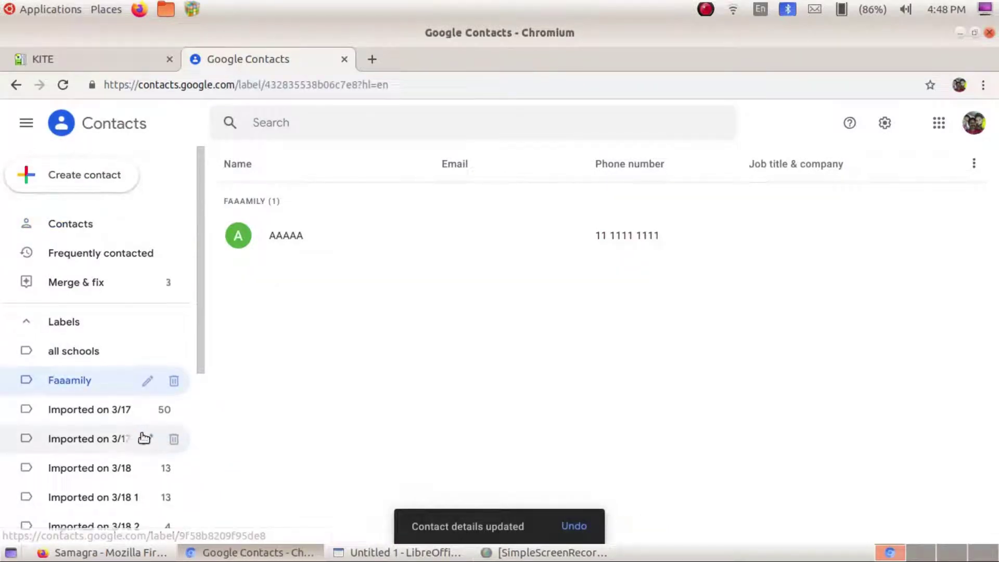
scroll(144, 427, "down", 5)
scroll(143, 438, "down", 1)
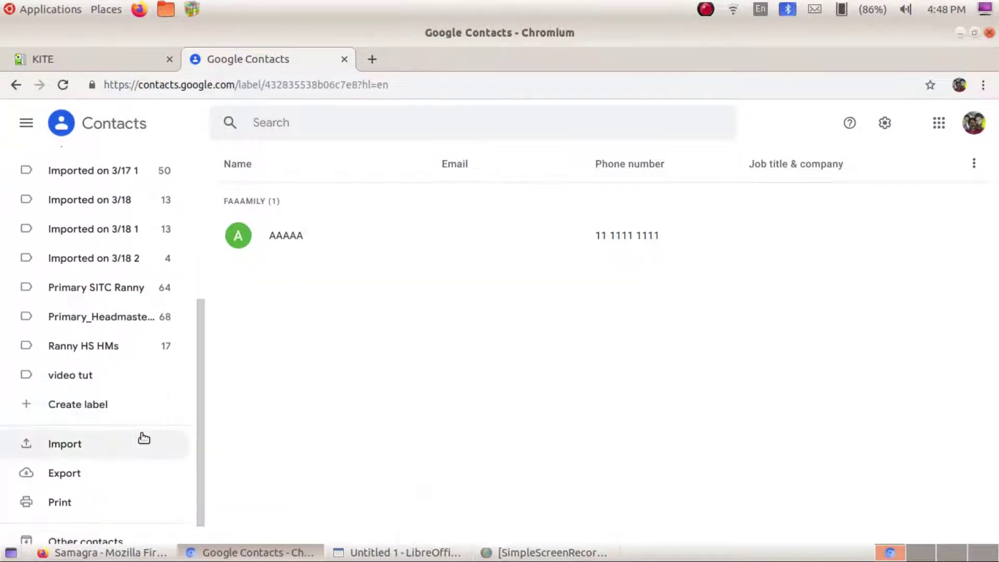
left_click(104, 471)
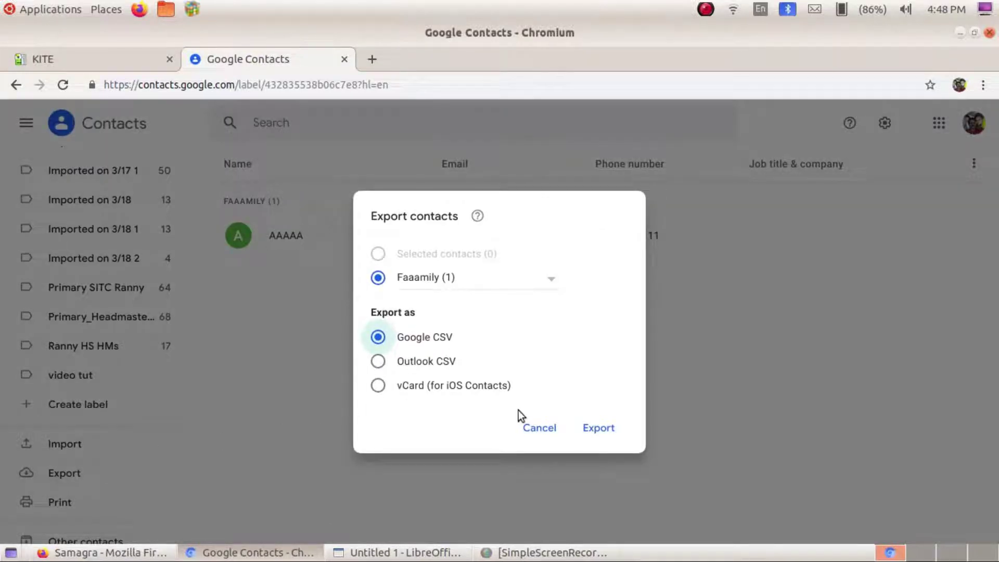
left_click(595, 430)
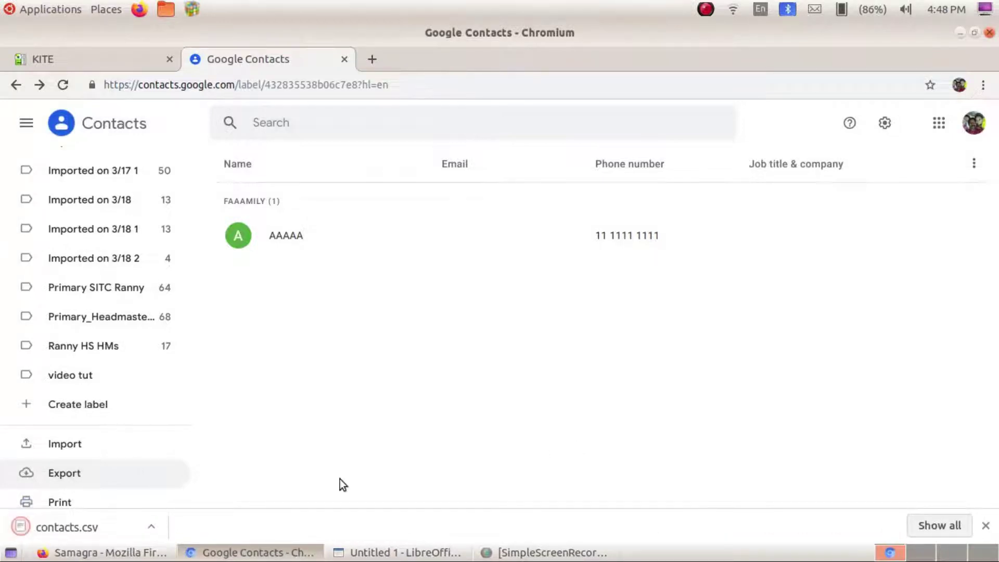
Step: Open the exported contacts.csv in LibreOffice Calc with the default import settings and examine the Given Name and Phone 1 - Value columns
left_click(90, 532)
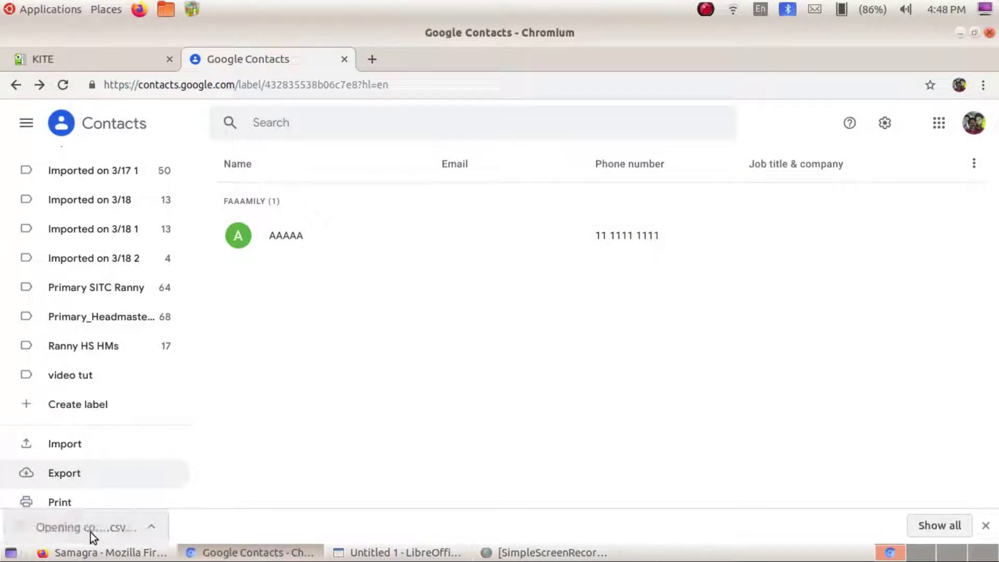
left_click(421, 555)
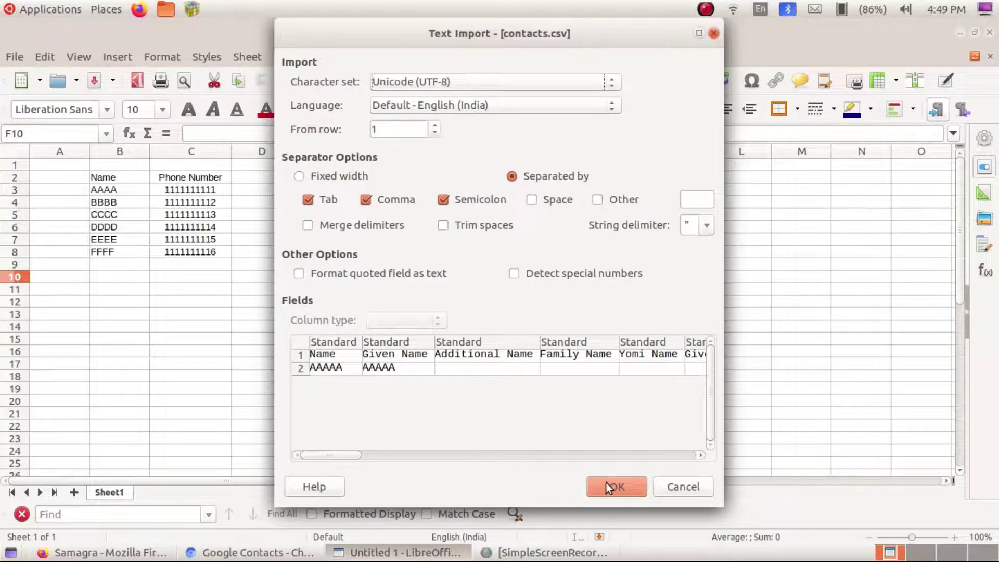
left_click(607, 484)
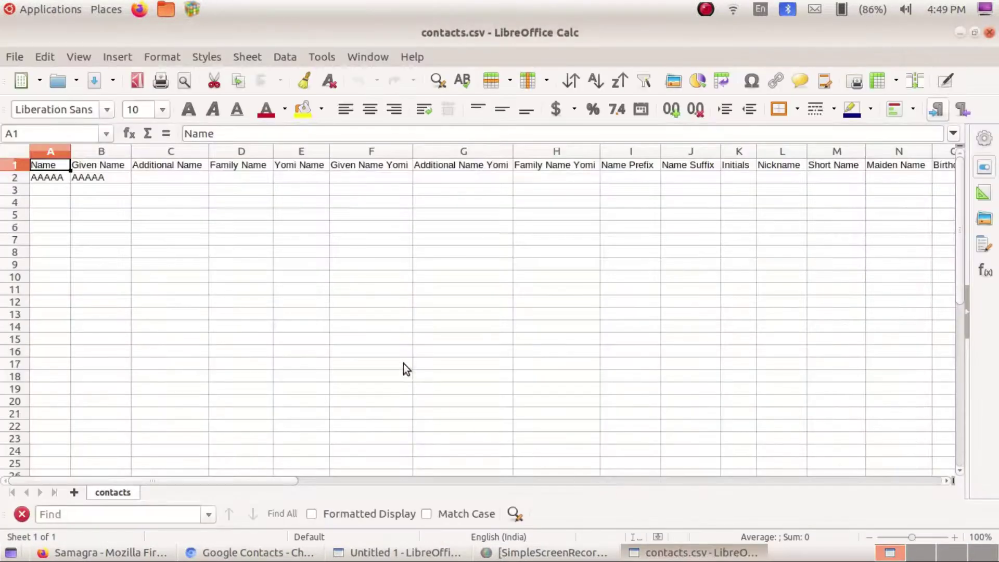
left_click(111, 182)
left_click_drag(252, 484, 676, 492)
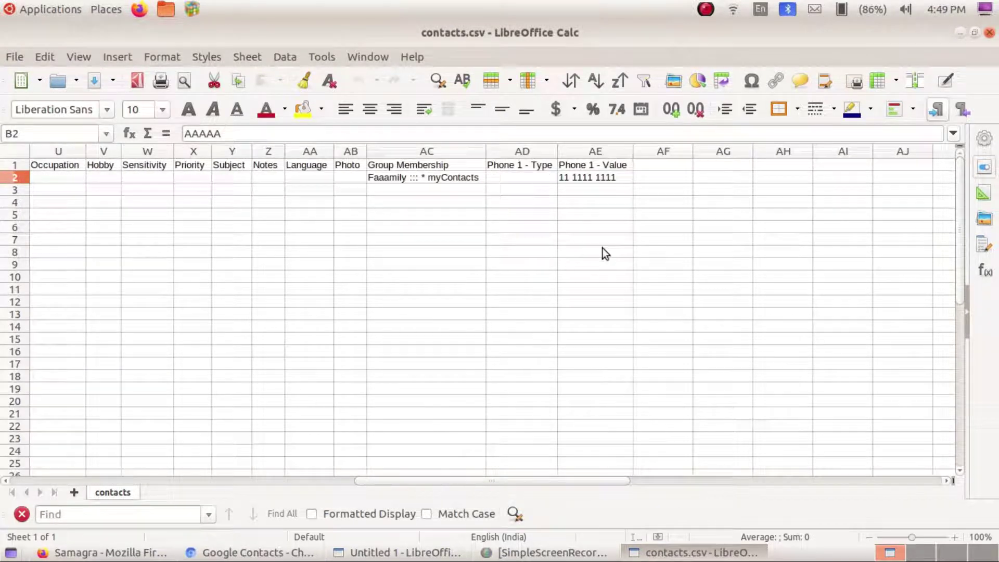
left_click(610, 180)
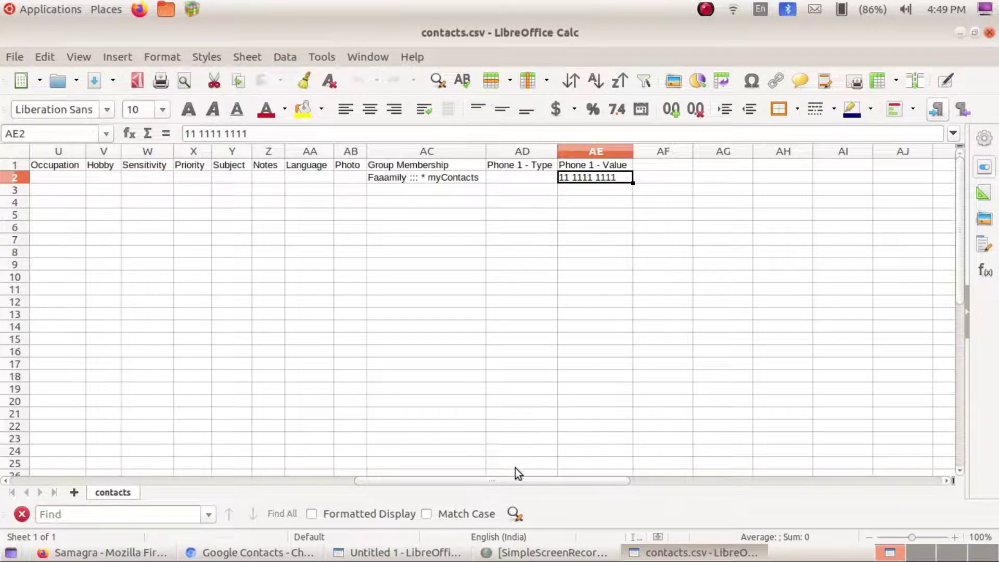
left_click_drag(510, 477, 136, 480)
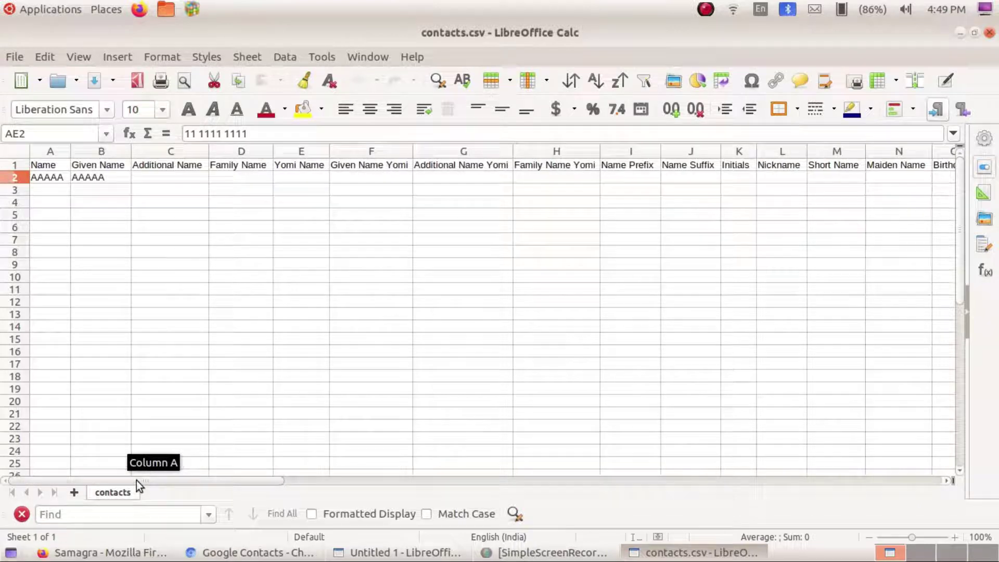
Step: Copy the names BBBB through FFFF from the Untitled 1 spreadsheet into the Given Name column of contacts.csv, starting at B3
left_click(430, 557)
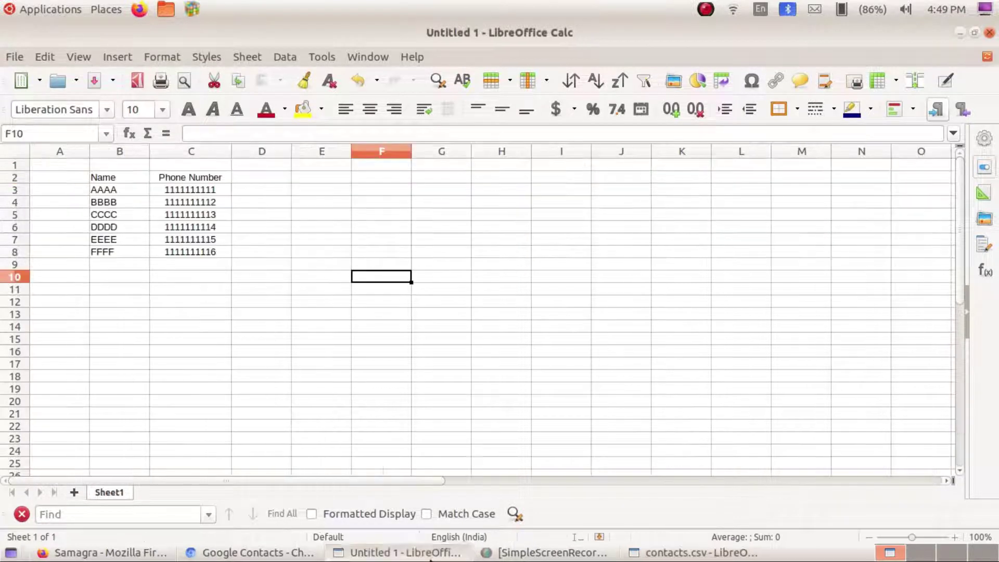
left_click(118, 201)
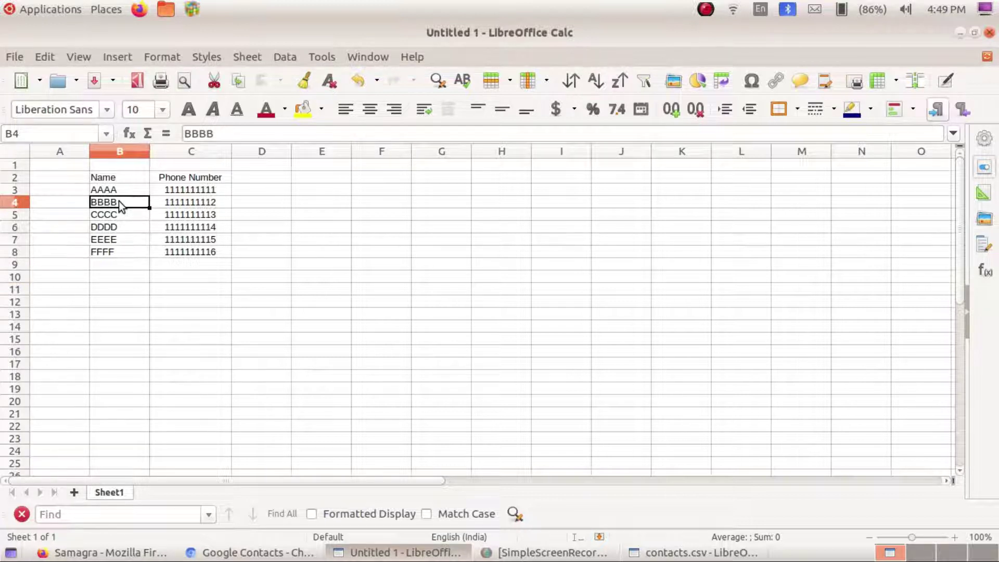
left_click(111, 251, "shift")
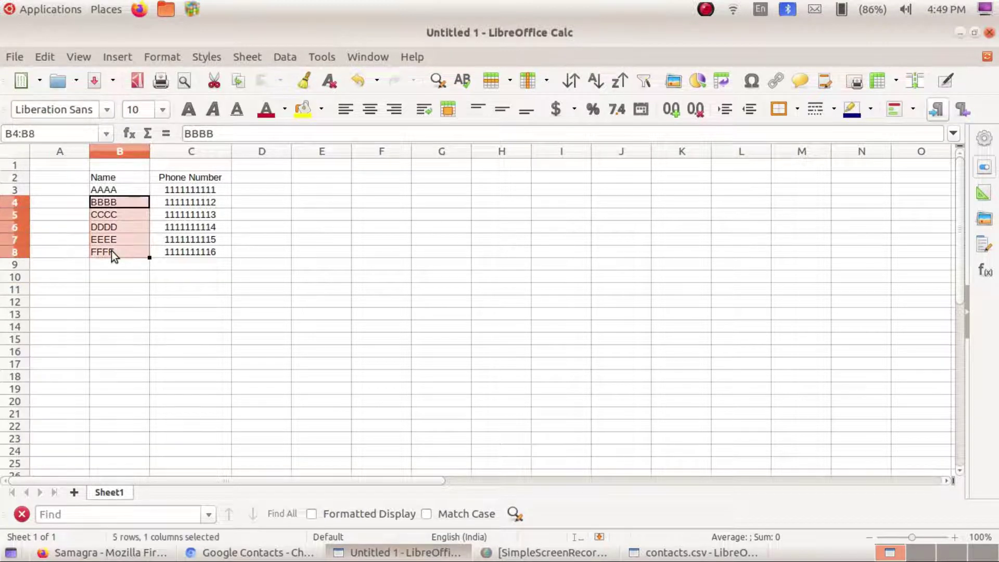
key("ctrl+c")
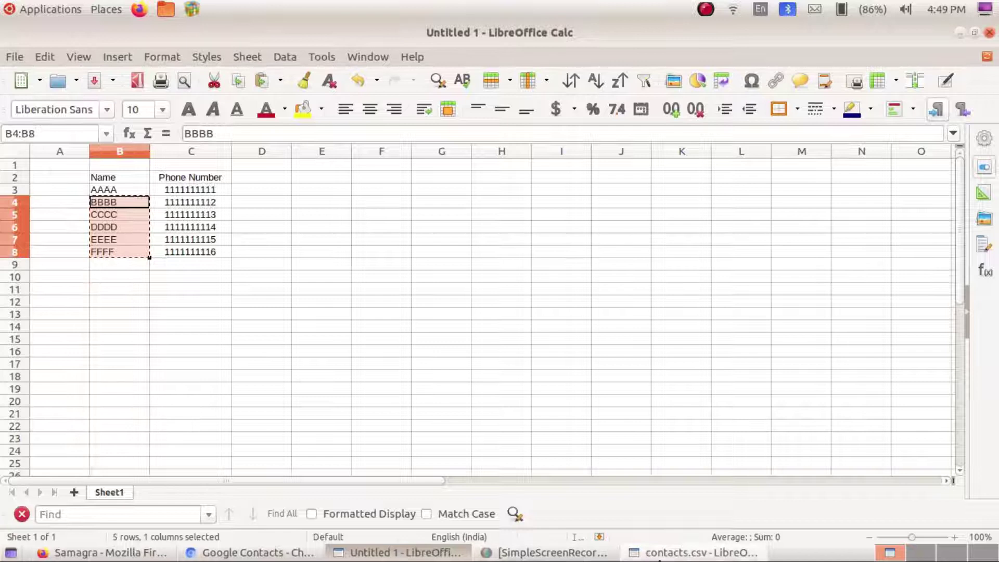
left_click(665, 557)
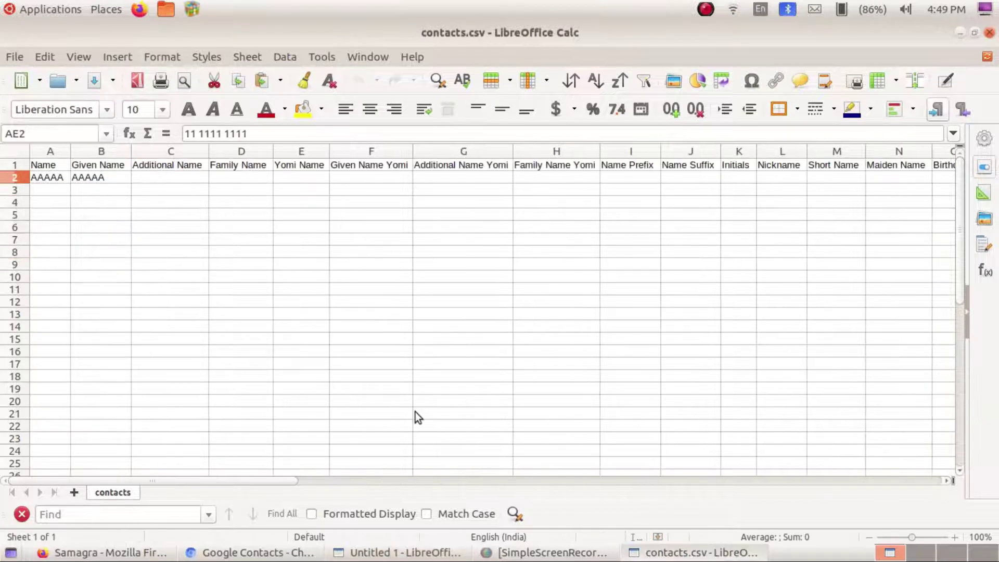
left_click(102, 193)
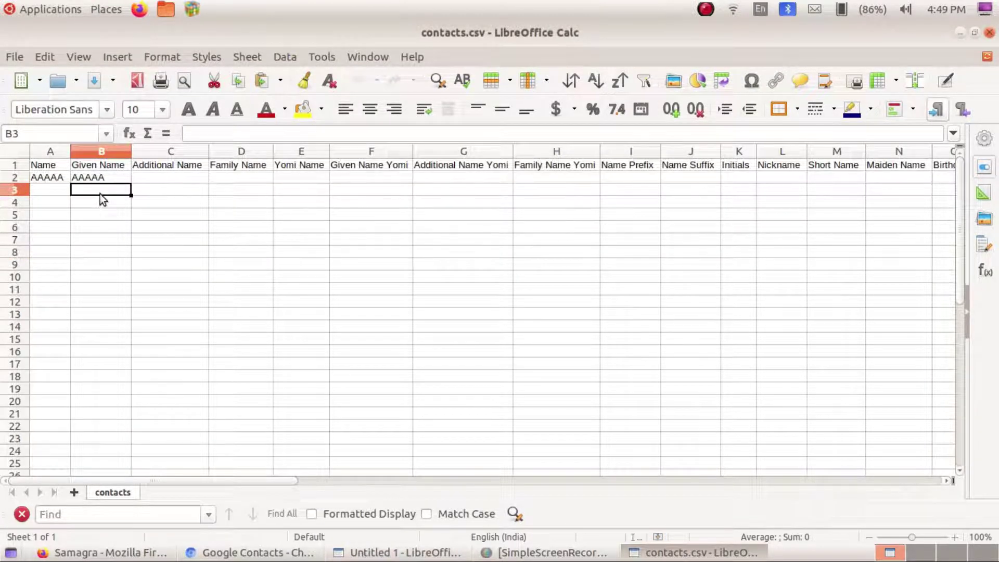
key("ctrl+v")
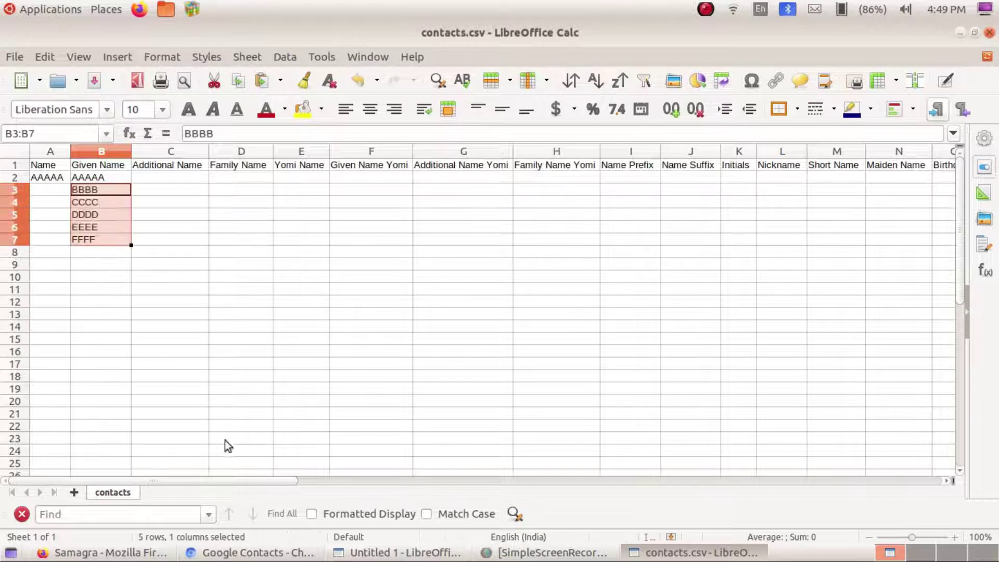
Step: Copy the phone numbers in C4:C8 of the Untitled 1 spreadsheet into the Phone 1 - Value column of contacts.csv, starting at AE3
left_click(450, 556)
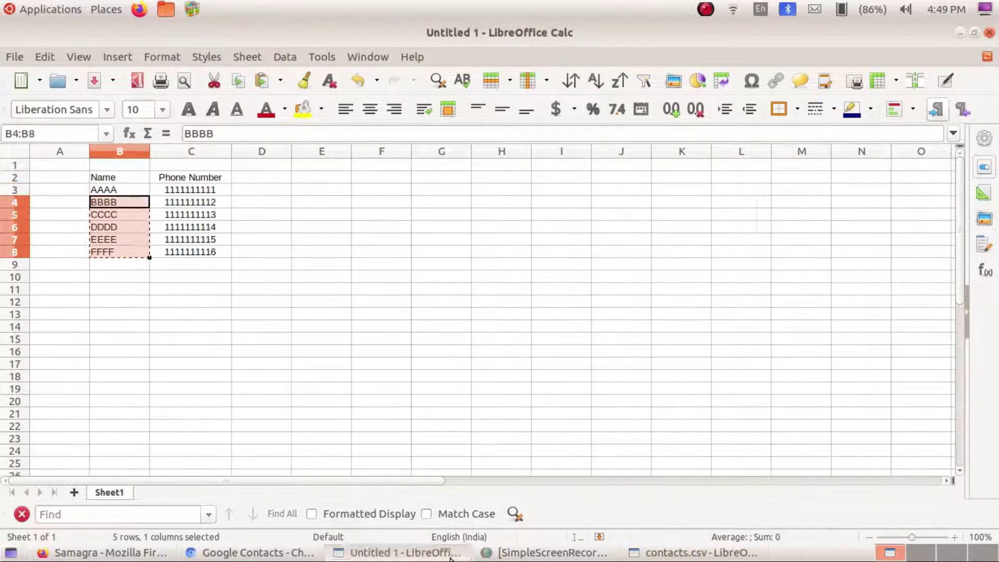
left_click(217, 203)
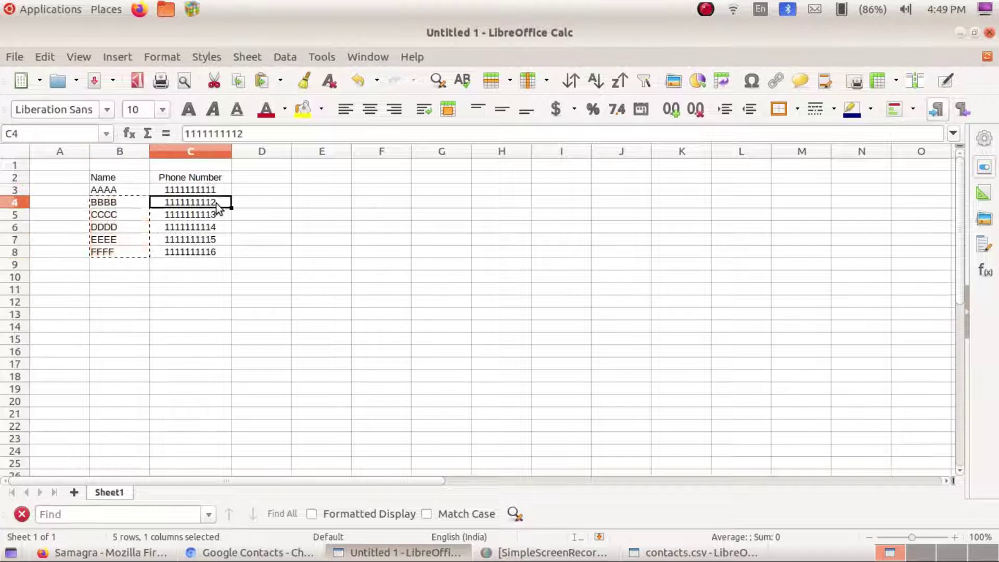
left_click(226, 254, "shift")
key("ctrl+c")
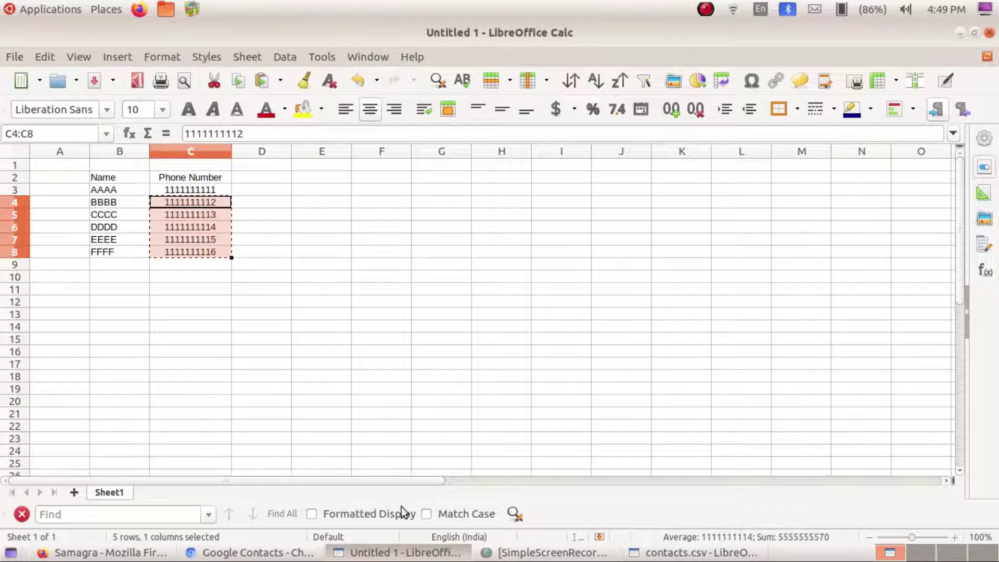
left_click(692, 553)
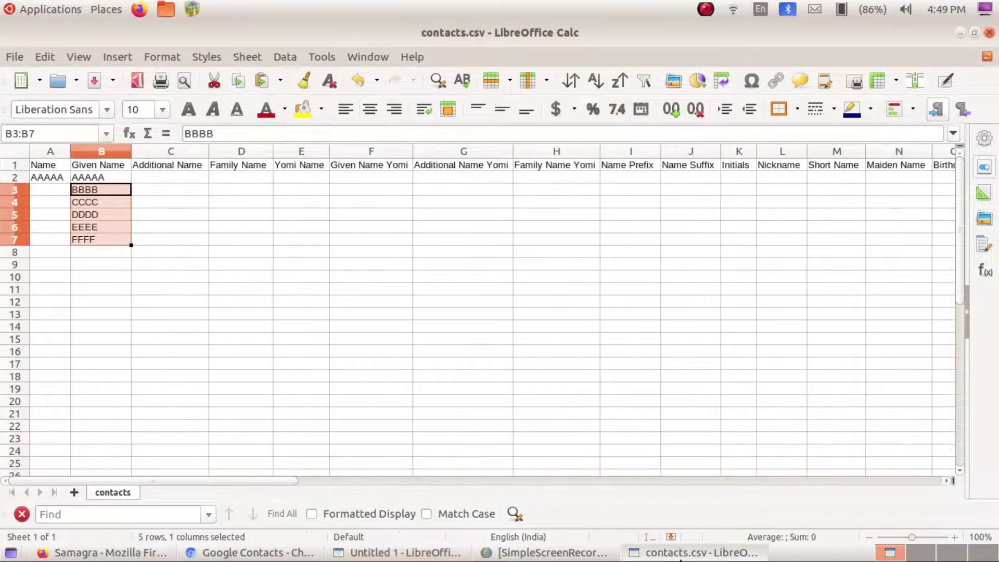
left_click_drag(281, 482, 602, 479)
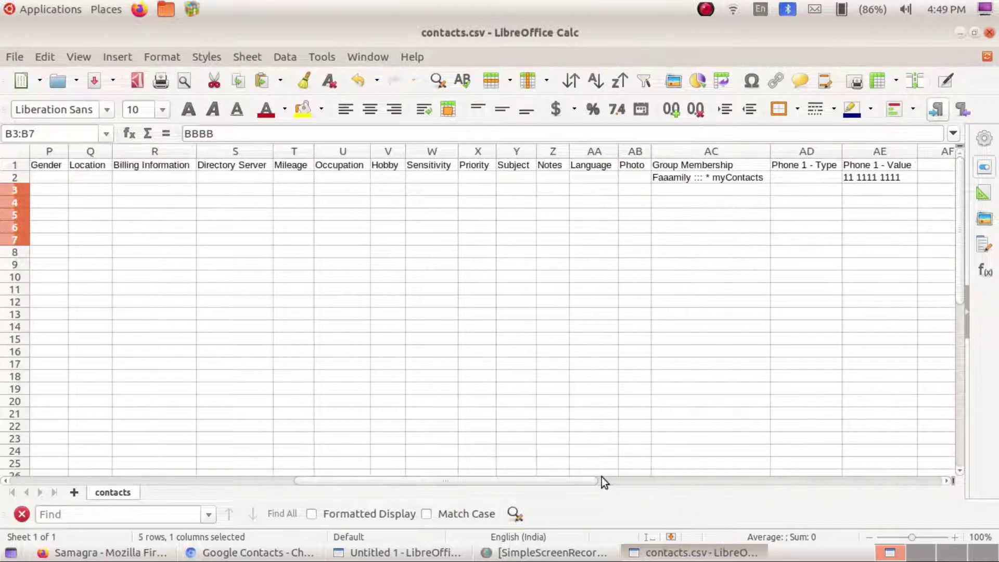
left_click(892, 189)
right_click(891, 189)
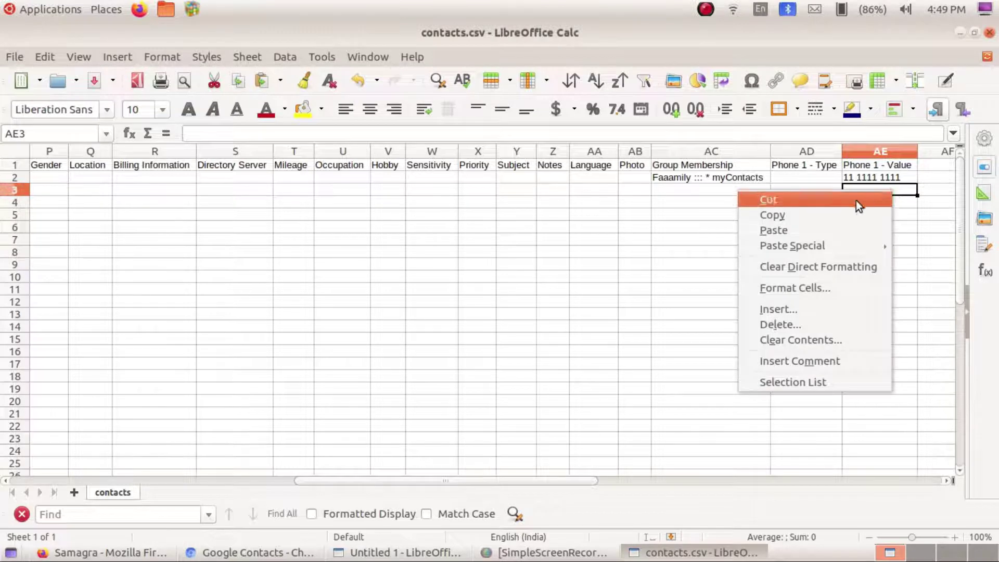
left_click(821, 230)
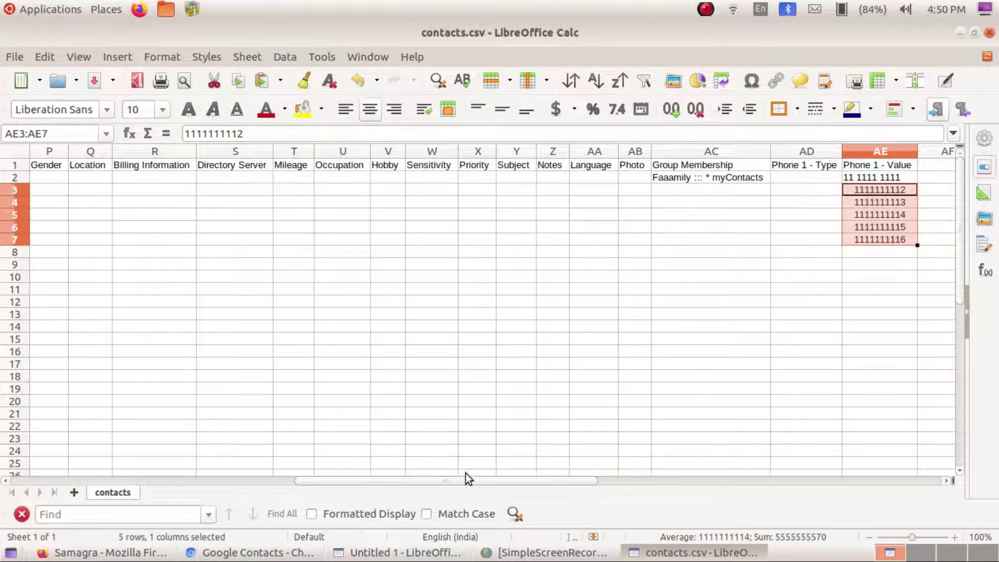
Step: Save the filled-in contacts.csv, keeping the Text CSV format
left_click_drag(463, 479, 152, 461)
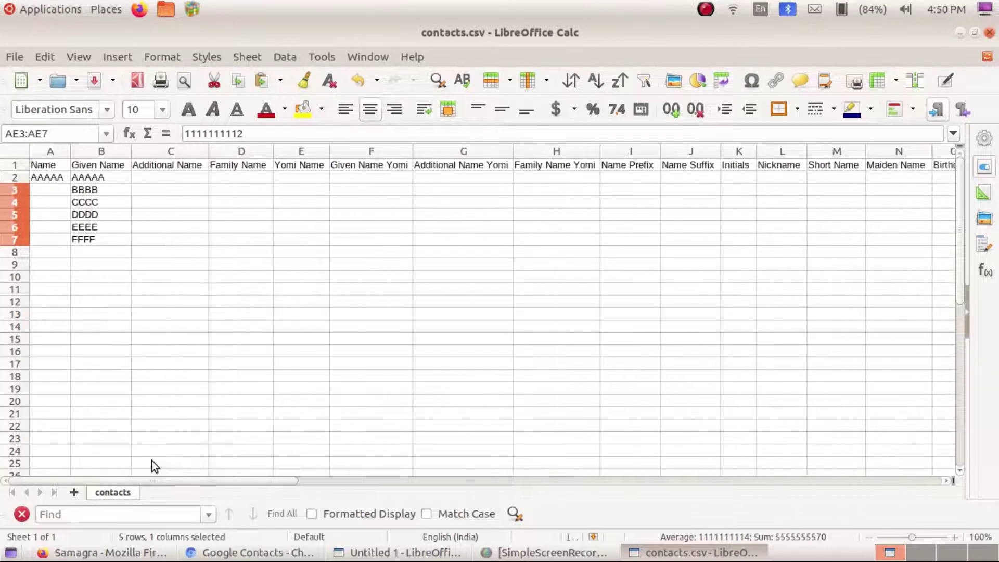
left_click(18, 57)
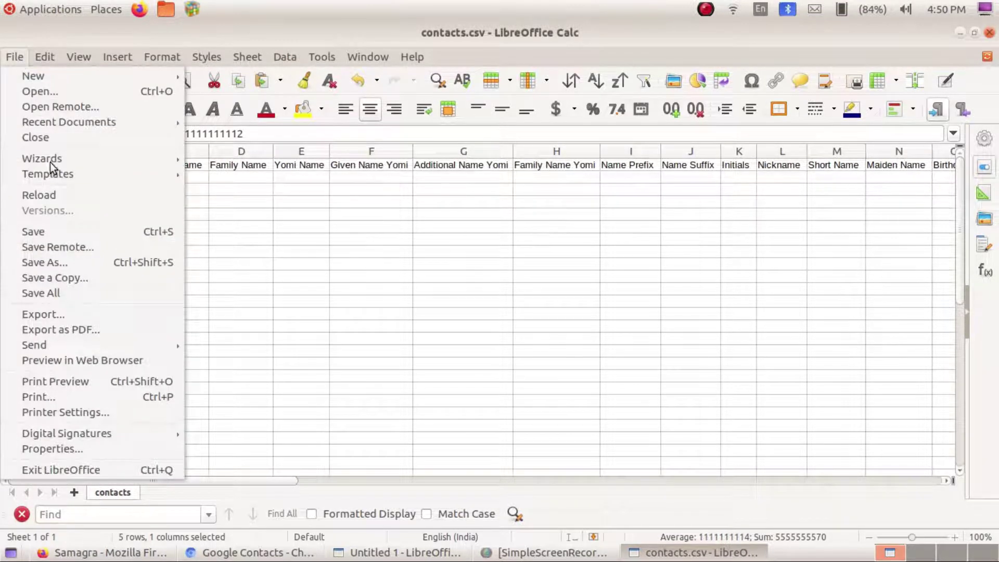
left_click(67, 230)
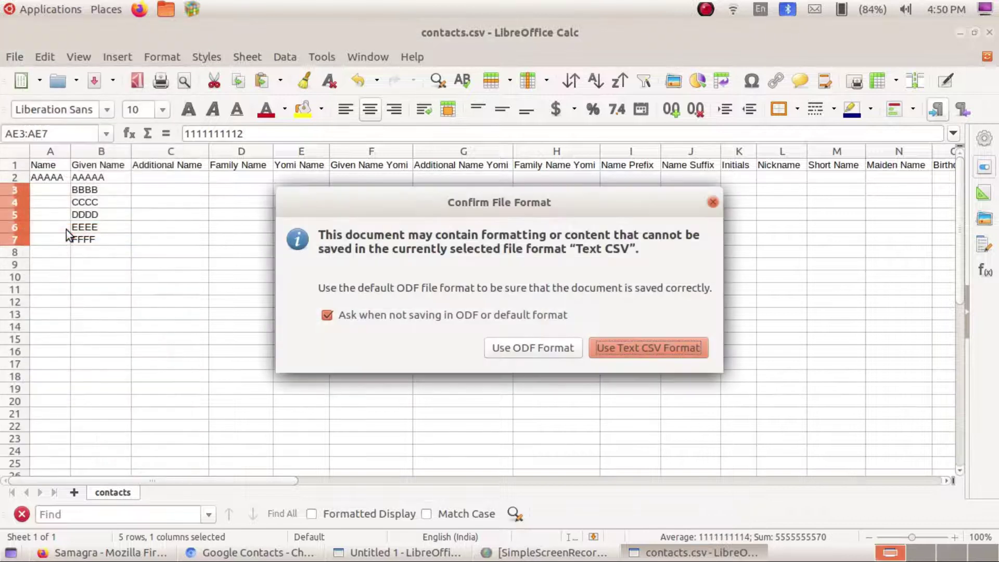
left_click(640, 354)
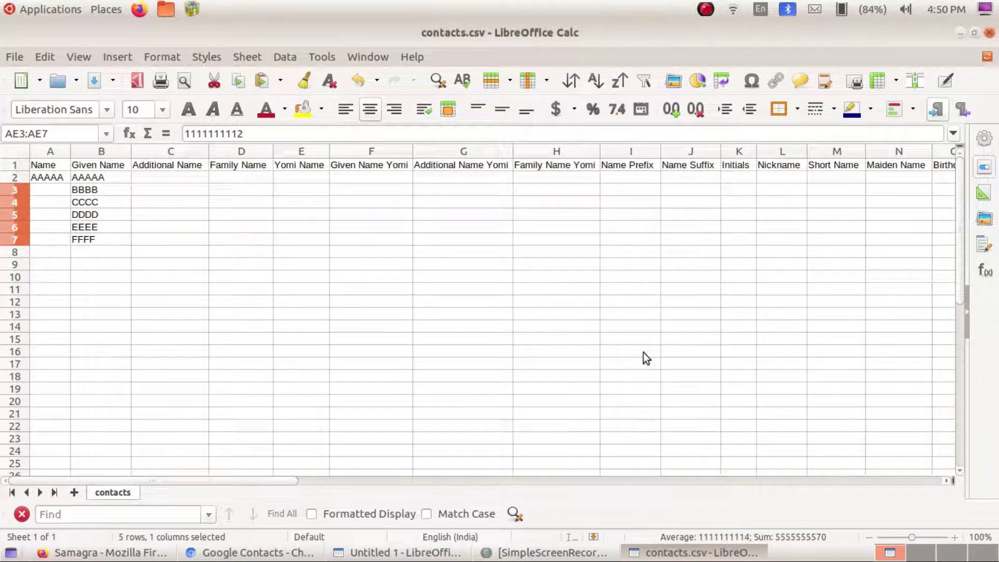
Step: Save the sheet under the new name contacts1 as Text CSV (.csv) in the Downloads folder and close the file
left_click(14, 57)
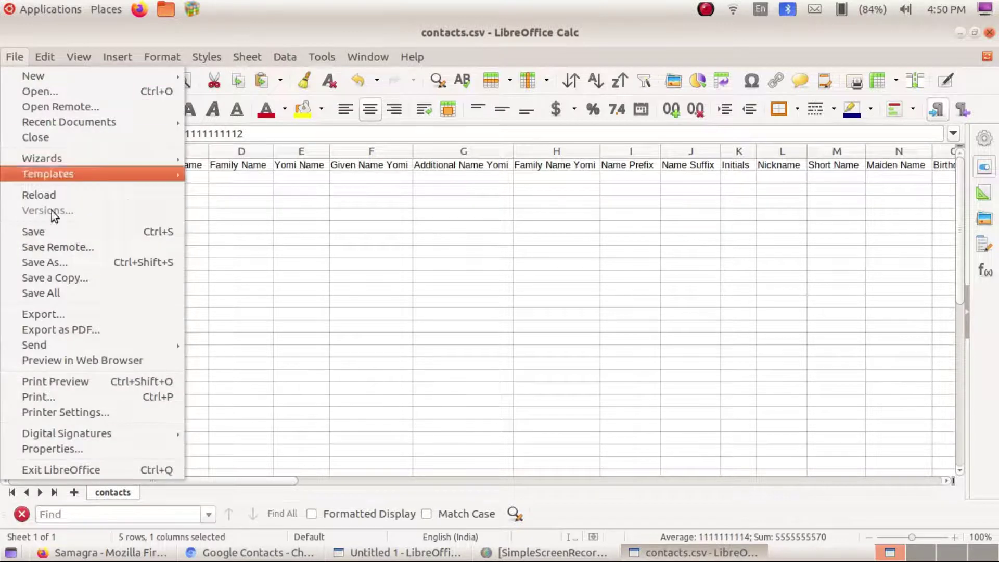
left_click(57, 257)
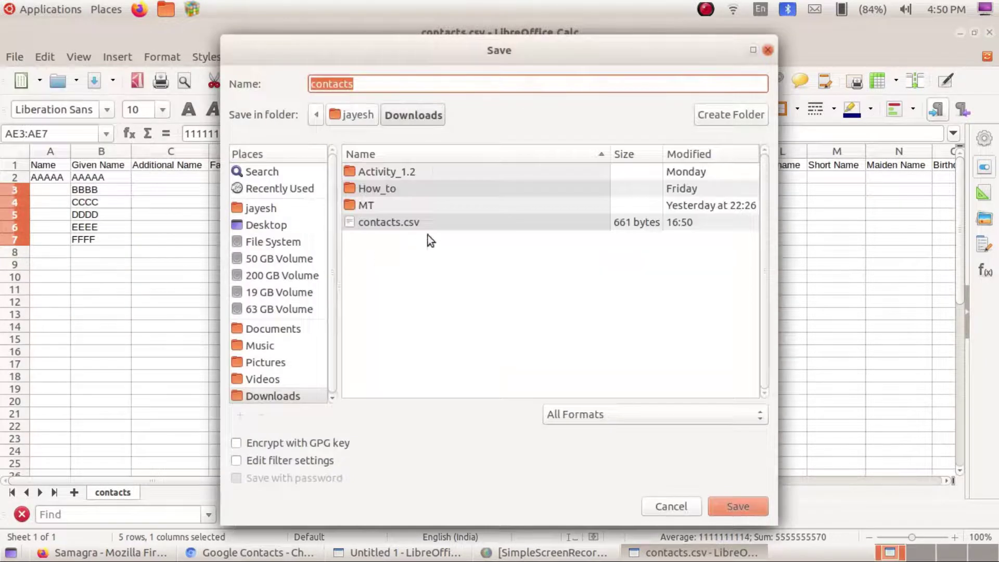
left_click(649, 418)
scroll(612, 507, "down", 3)
scroll(612, 507, "down", 4)
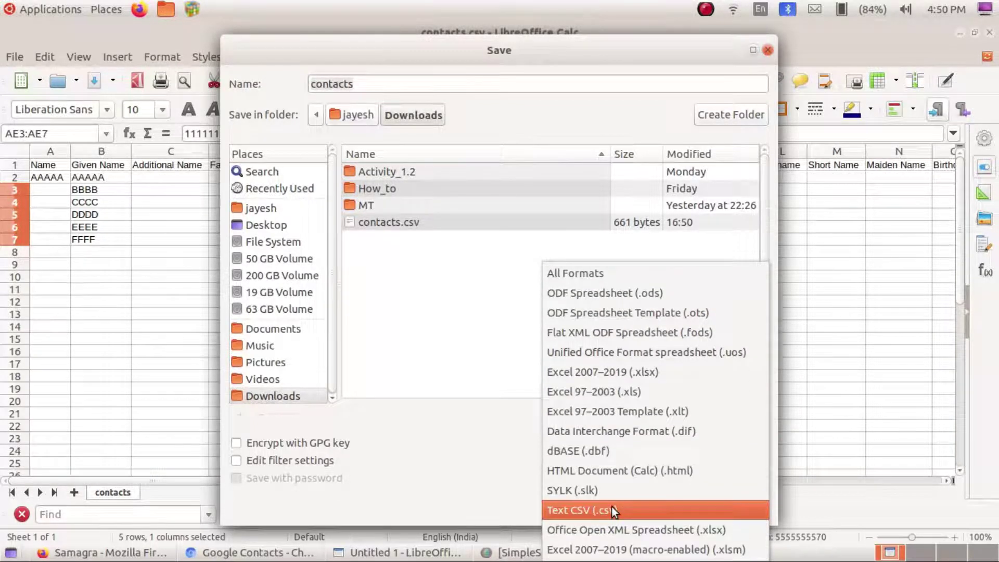
left_click(612, 507)
left_click(366, 86)
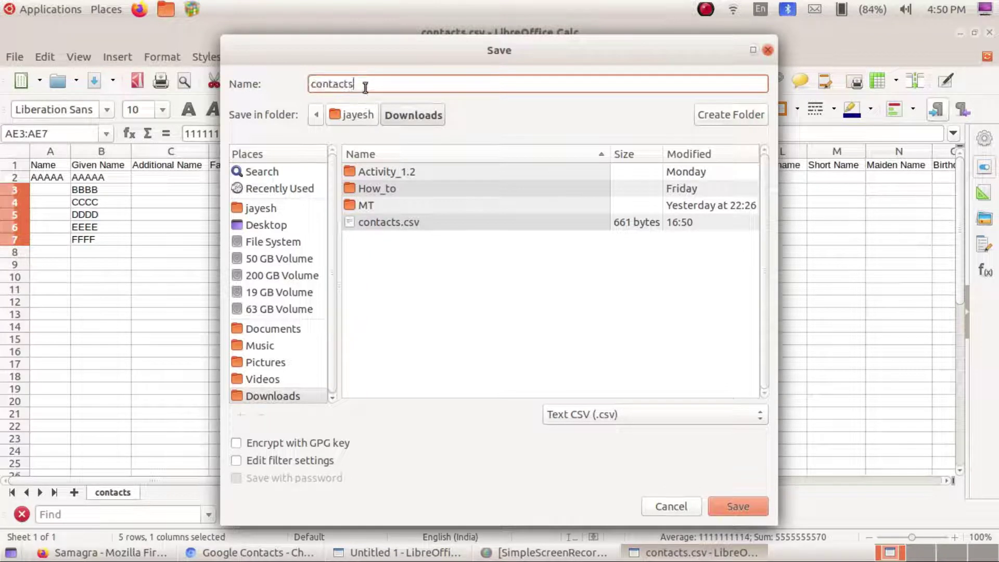
type("1")
left_click(731, 510)
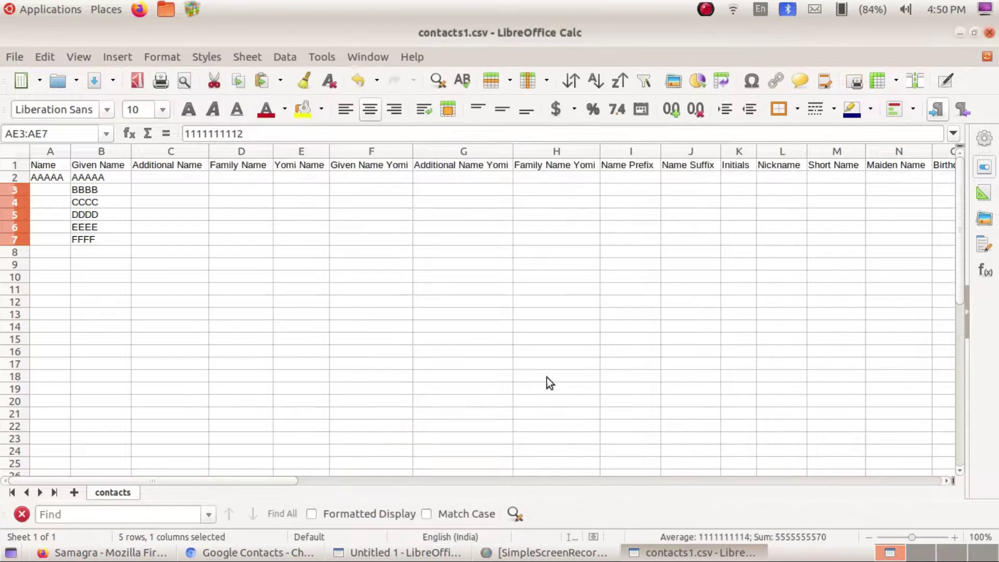
left_click(989, 32)
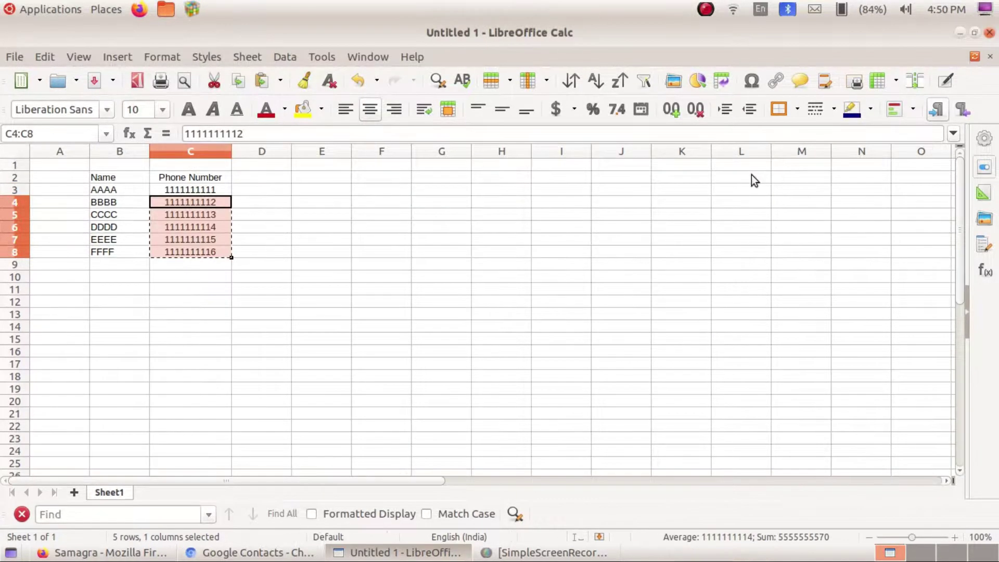
Step: Switch to Google Contacts in Chromium and import contacts1.csv from the Downloads folder into the Faaamily label
left_click(271, 551)
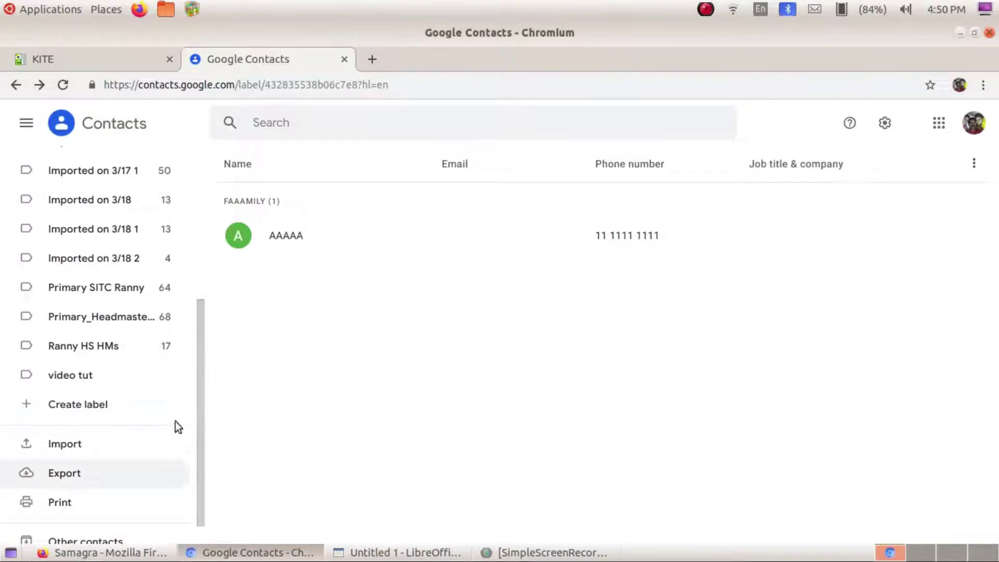
scroll(107, 345, "up", 5)
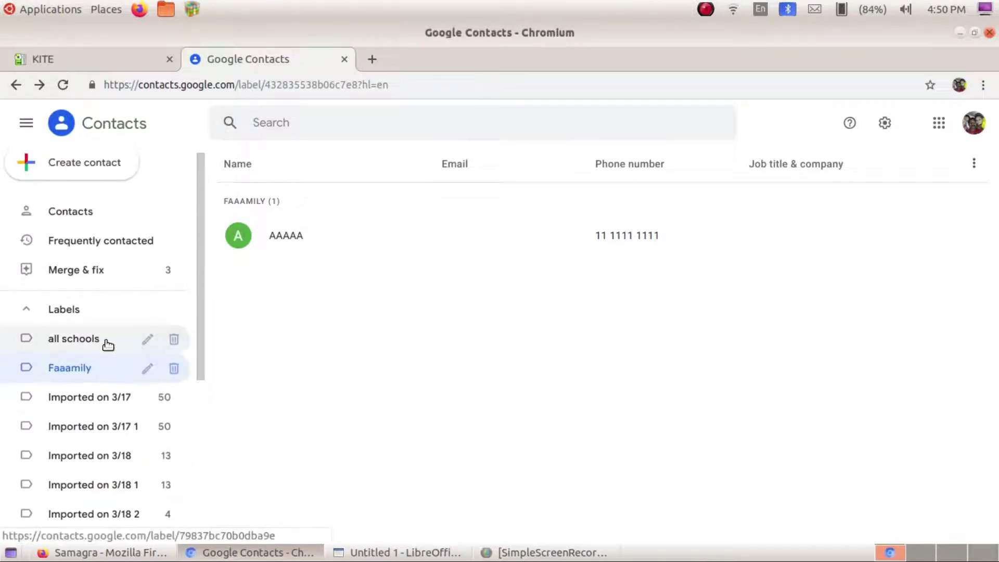
scroll(95, 374, "up", 1)
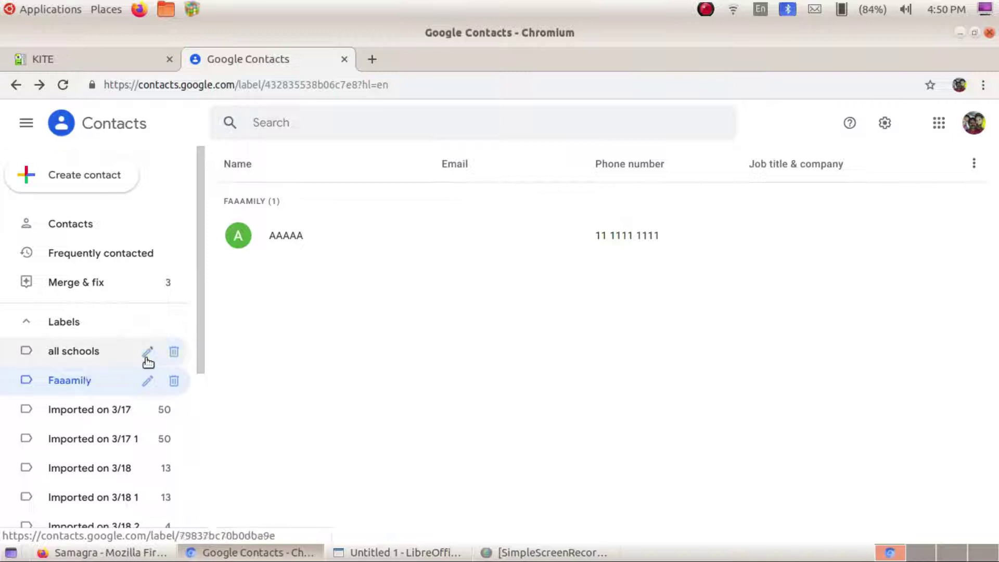
scroll(162, 461, "down", 6)
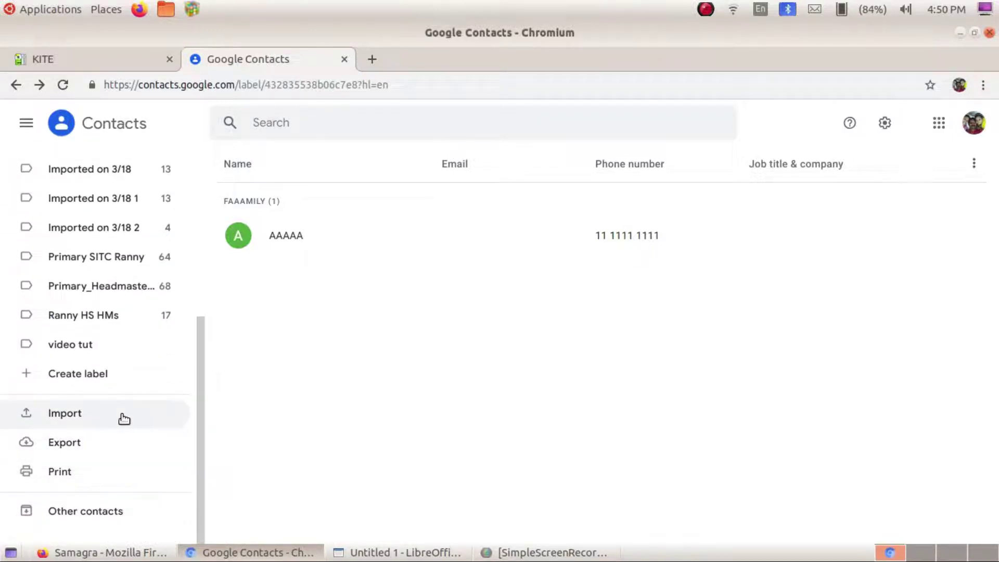
left_click(124, 419)
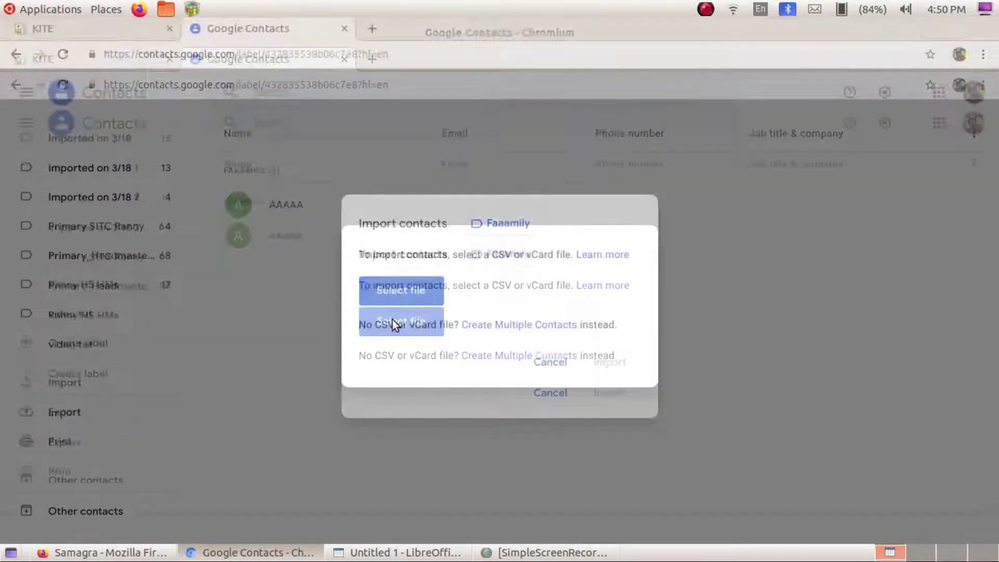
left_click(392, 320)
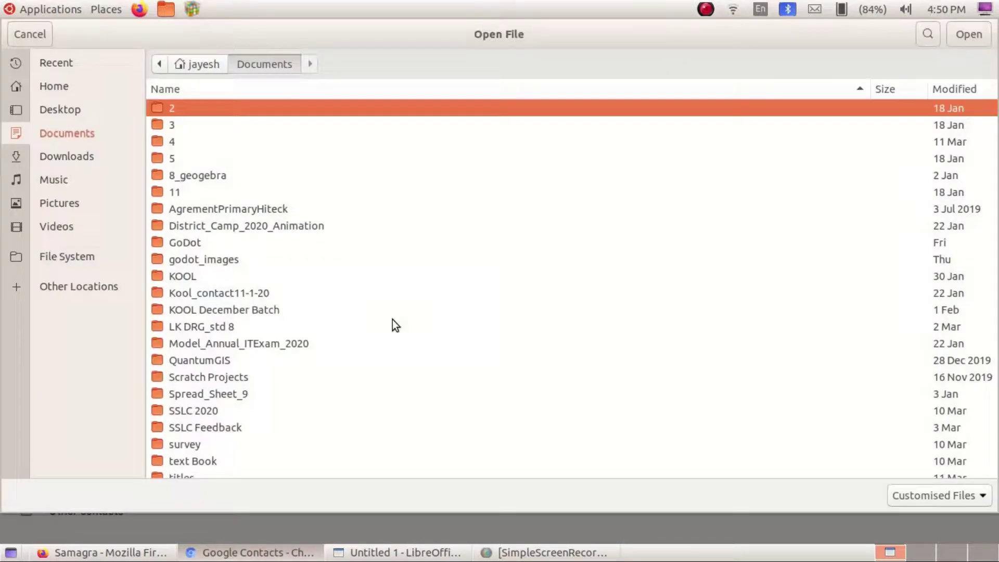
left_click(73, 161)
left_click(204, 179)
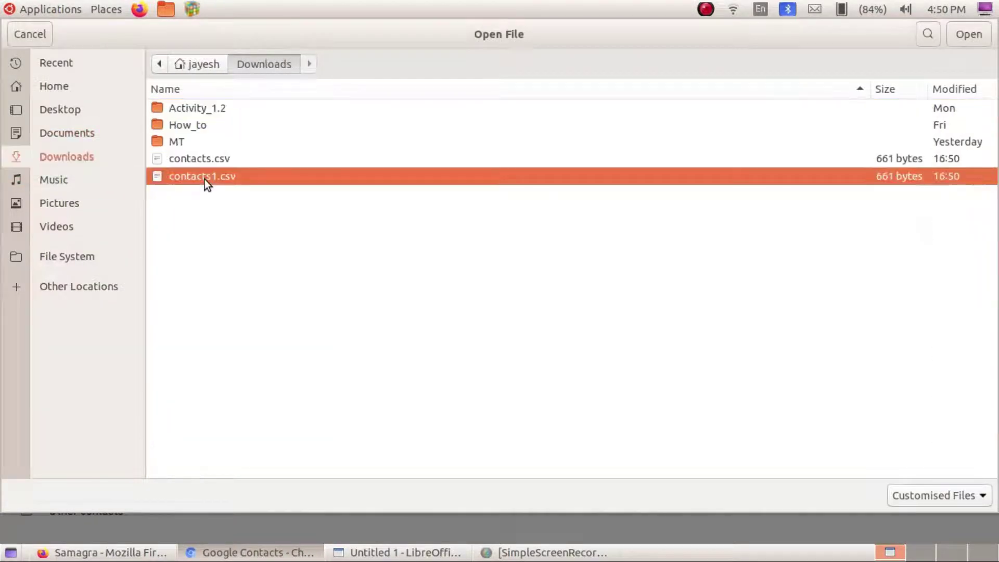
left_click(971, 39)
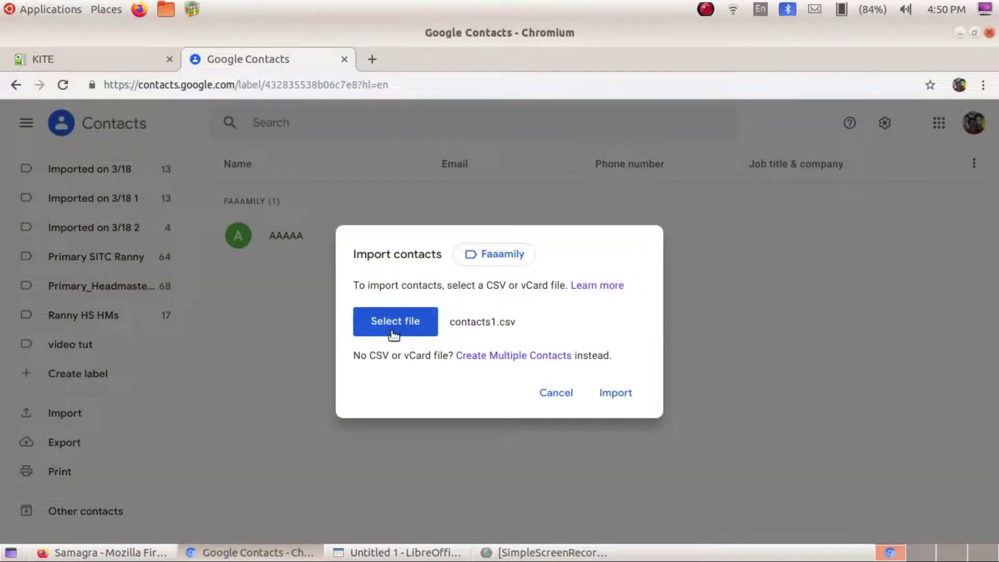
left_click(610, 394)
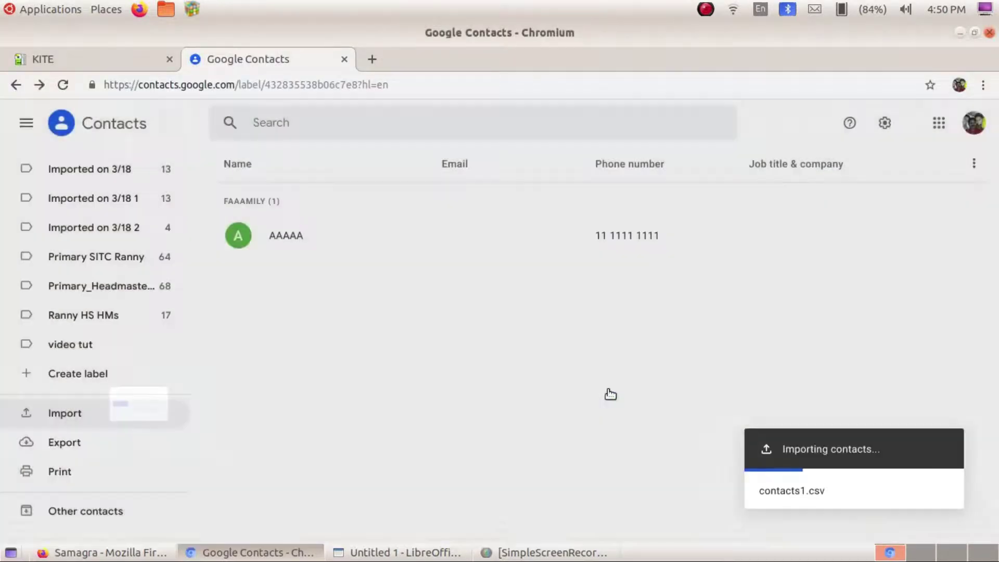